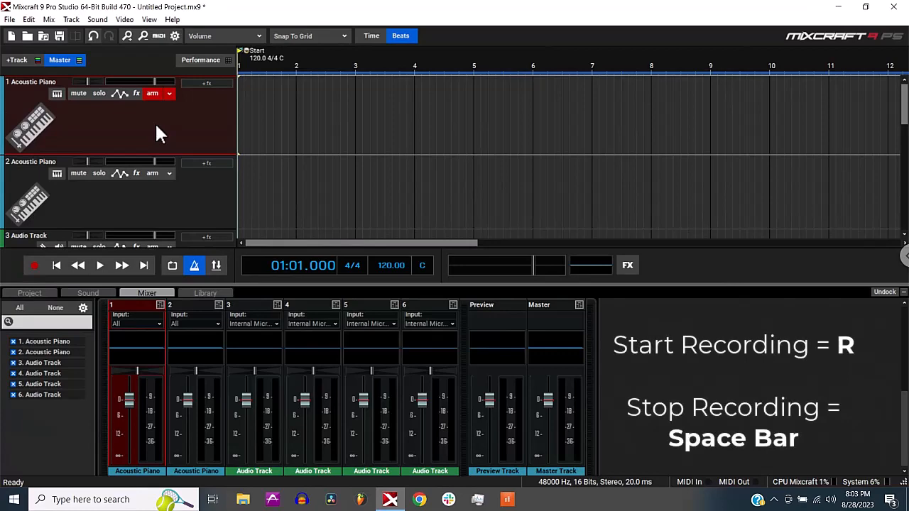
- Record a short MIDI performance on the armed first Acoustic Piano track from the project start
key("r")
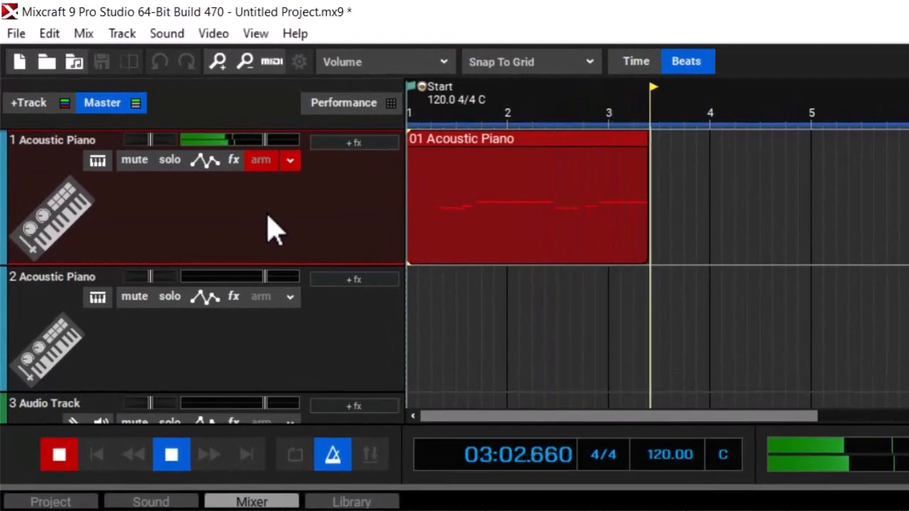
key("space")
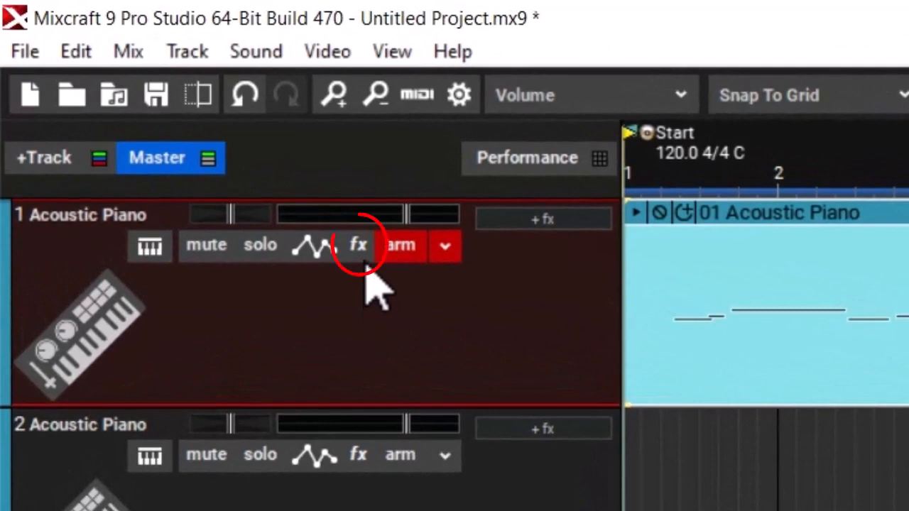
- Look through the effects available for the first Acoustic Piano track without adding any
left_click(361, 254)
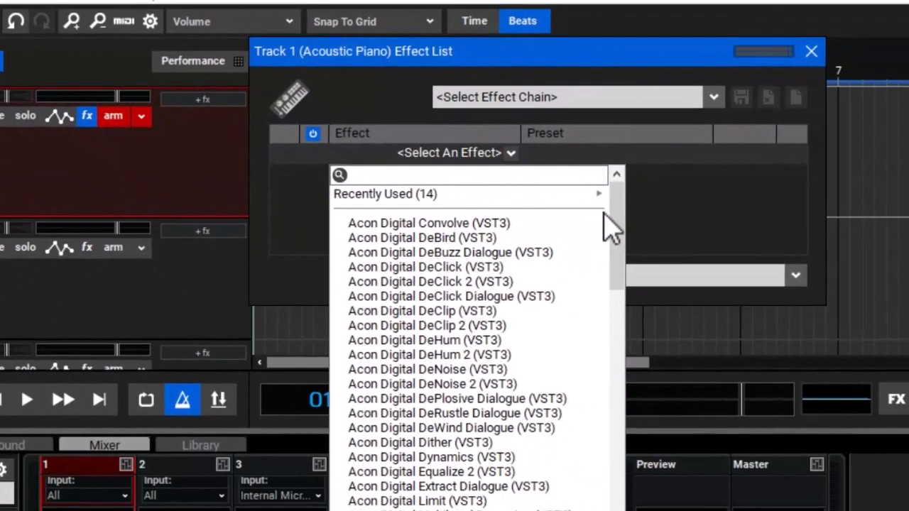
left_click_drag(748, 295, 774, 304)
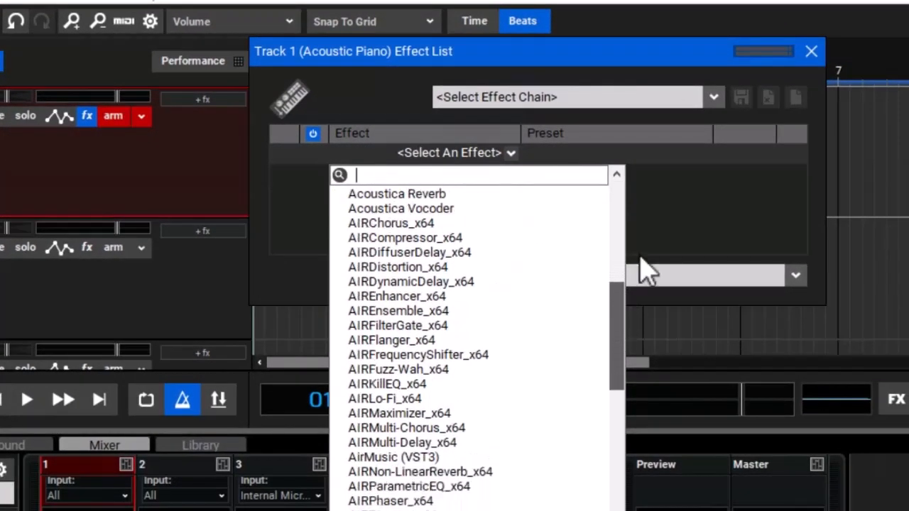
left_click(808, 66)
left_click(810, 59)
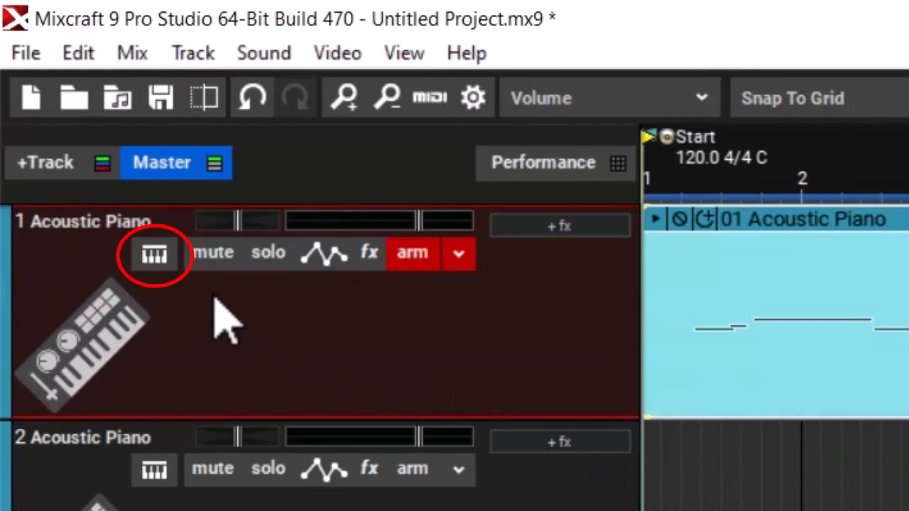
- Search the first track's instrument presets for "trump" and clear the search
left_click(169, 264)
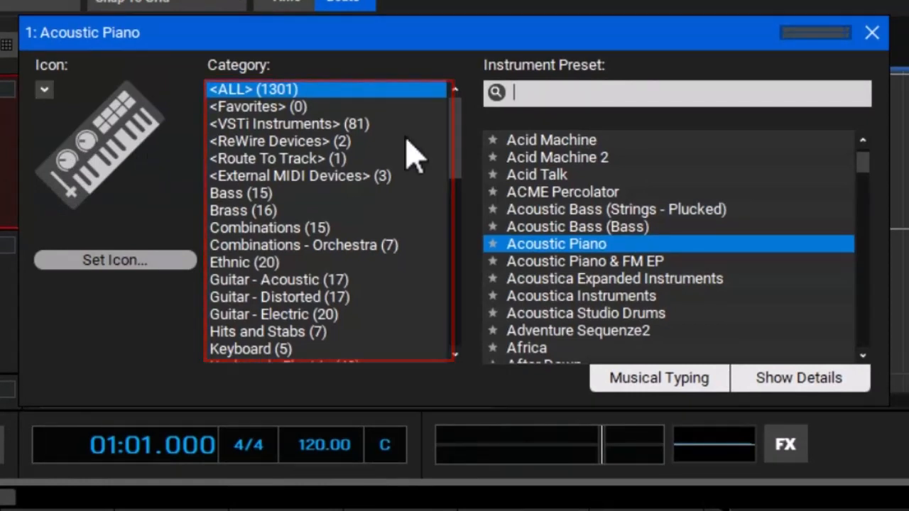
left_click(637, 93)
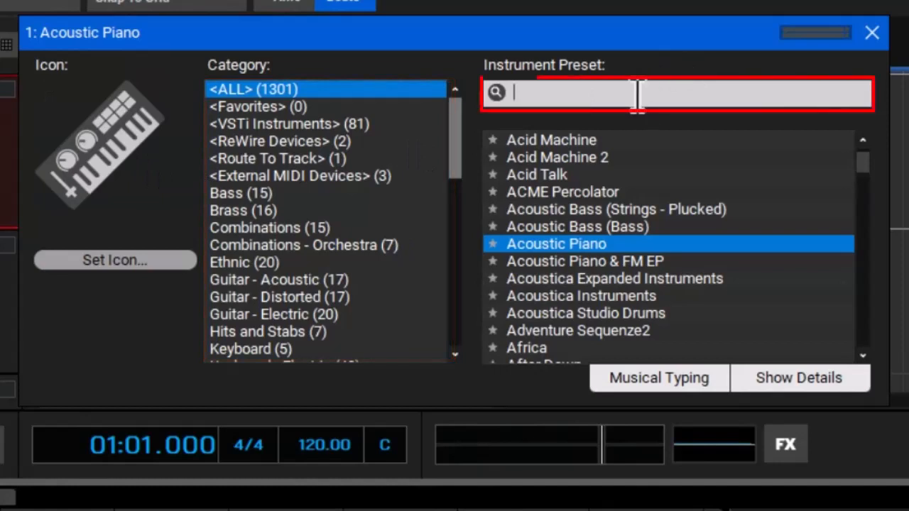
type("trump")
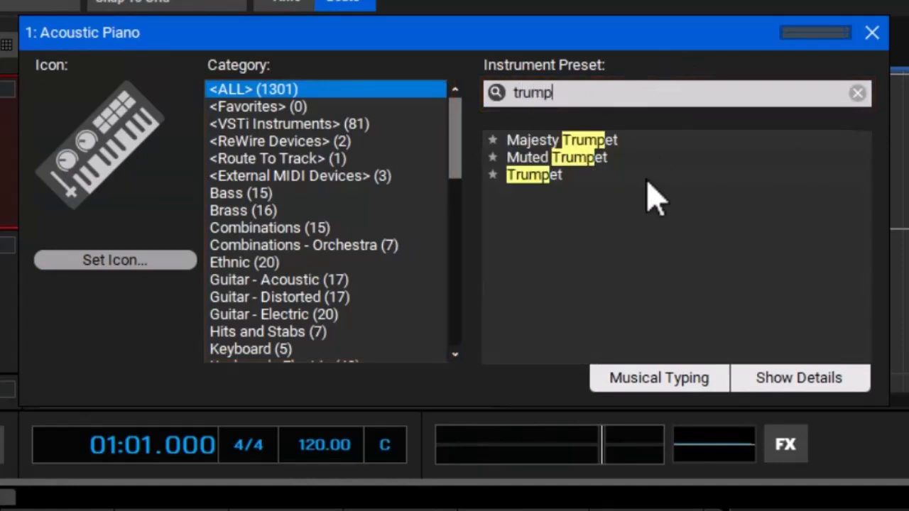
left_click(857, 93)
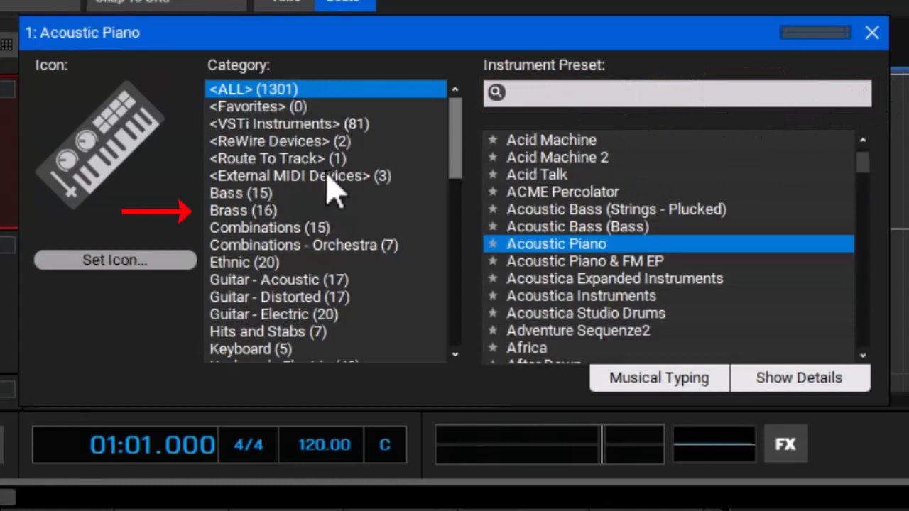
- Change the first track's instrument to the Trumpet preset from the Brass category
left_click(234, 213)
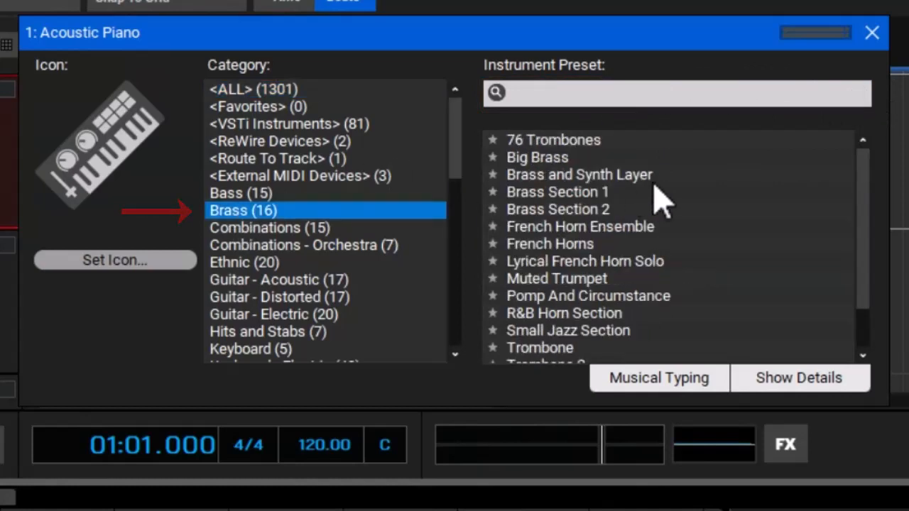
left_click_drag(861, 199, 862, 247)
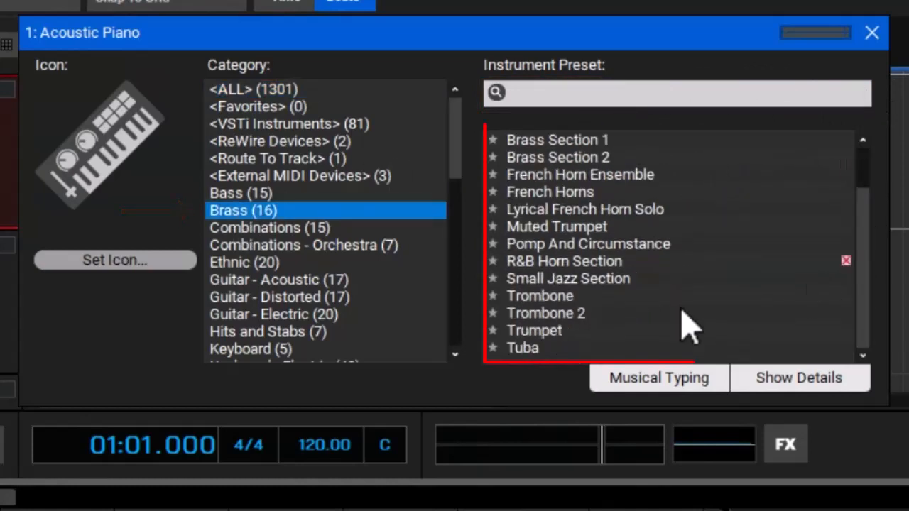
left_click(562, 331)
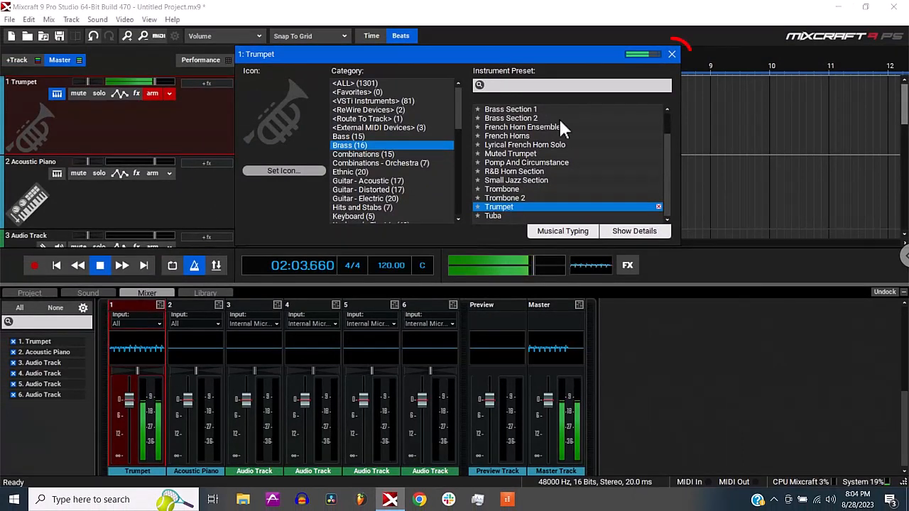
left_click(672, 54)
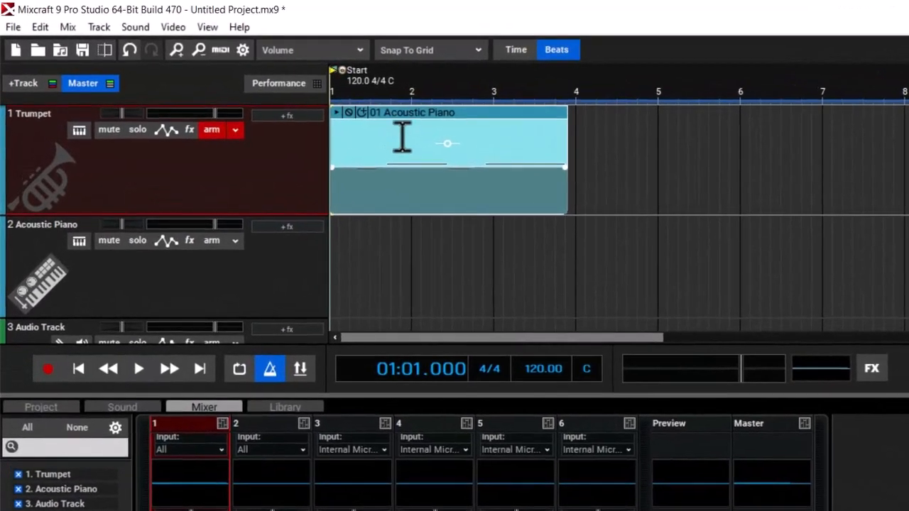
- Delete the recorded clip from the Trumpet track and add an empty MIDI clip starting at beat 2 of bar 1
right_click(402, 137)
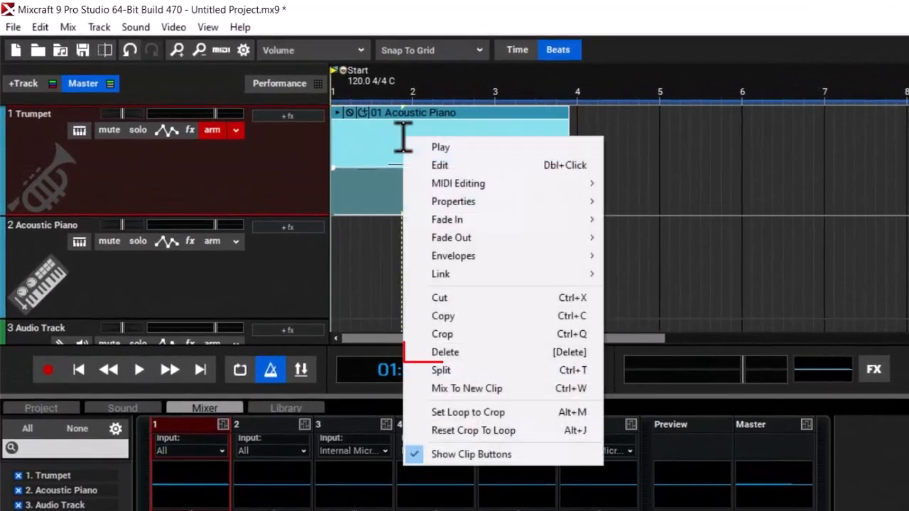
left_click(465, 352)
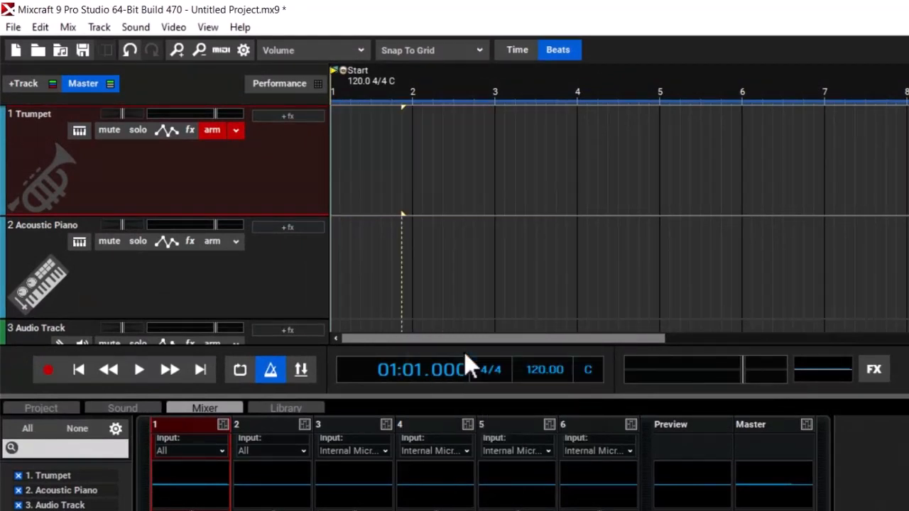
double_click(351, 147)
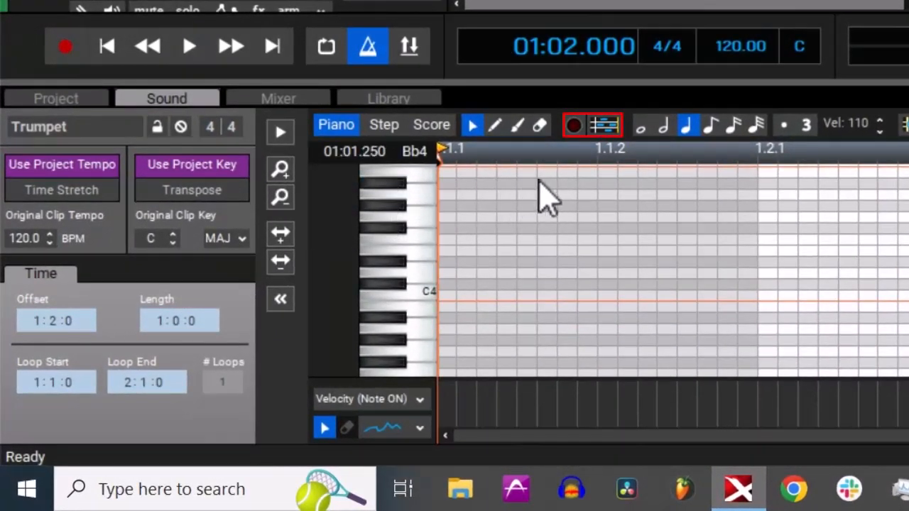
- Enable step recording for the new Trumpet clip and enter quarter notes rising from C4 to G4
left_click(575, 125)
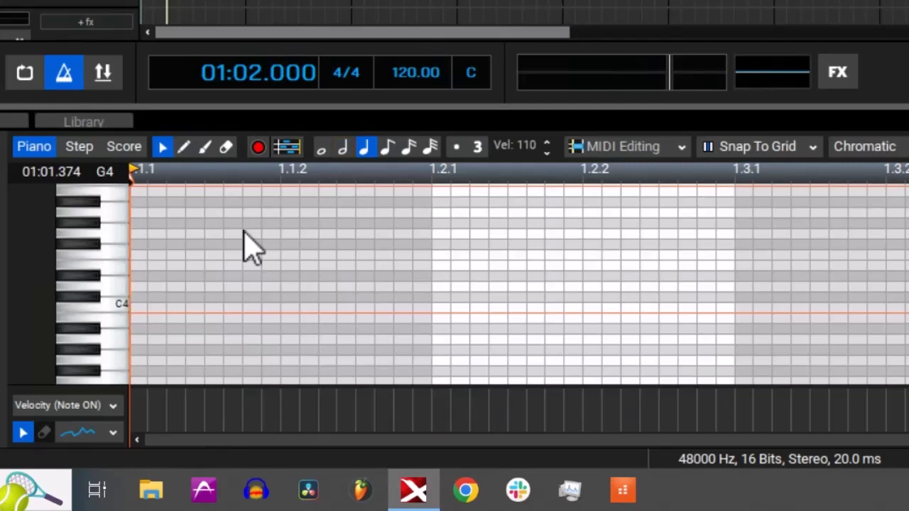
left_click(433, 259)
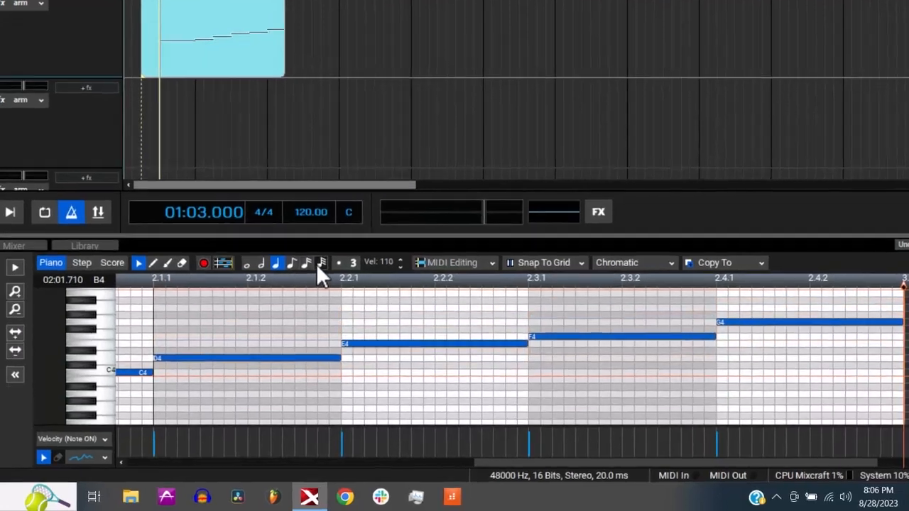
- Extend the Trumpet clip to three bars and step-record a thirty-second-note run rising from B3 to C5
left_click(321, 264)
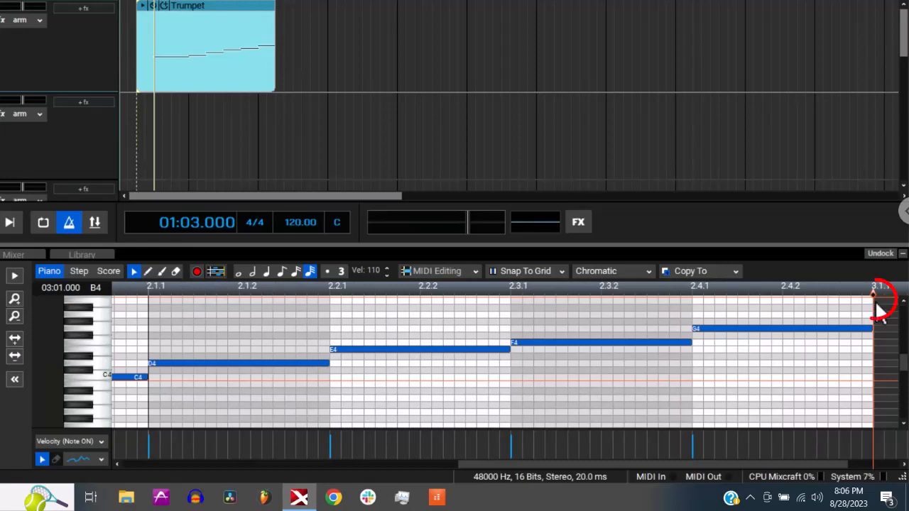
left_click_drag(873, 294, 903, 296)
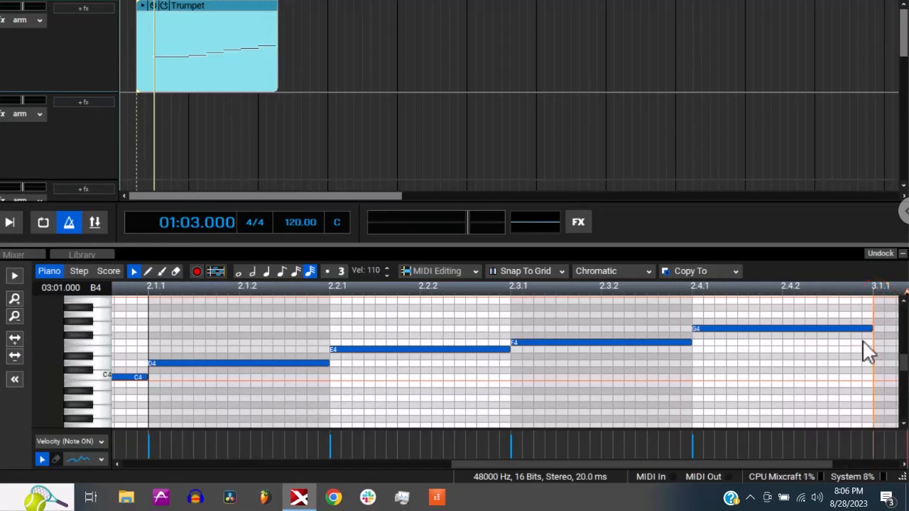
left_click_drag(485, 464, 586, 462)
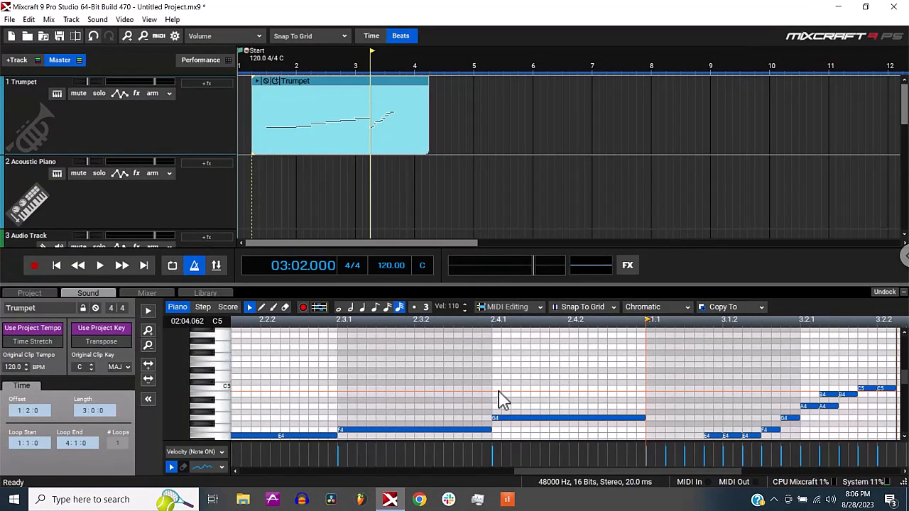
scroll(498, 392, "down", 1)
scroll(208, 370, "down", 3)
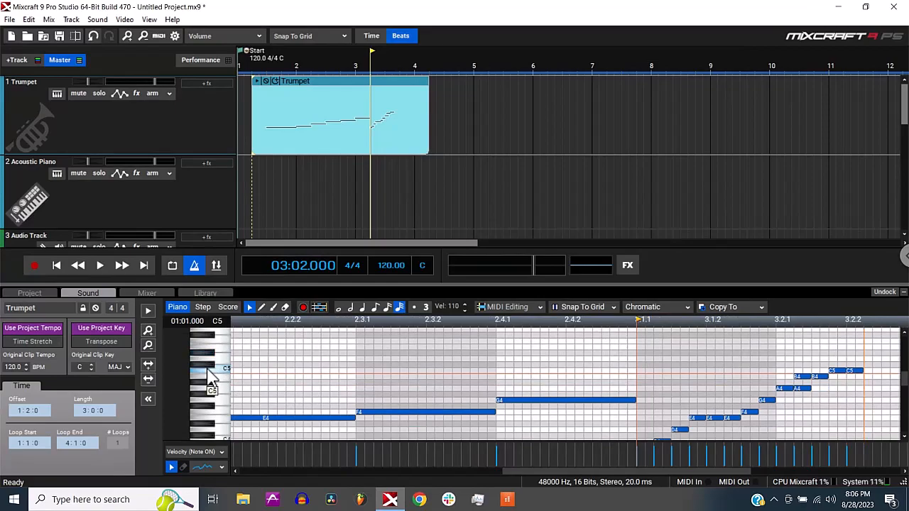
scroll(210, 380, "down", 3)
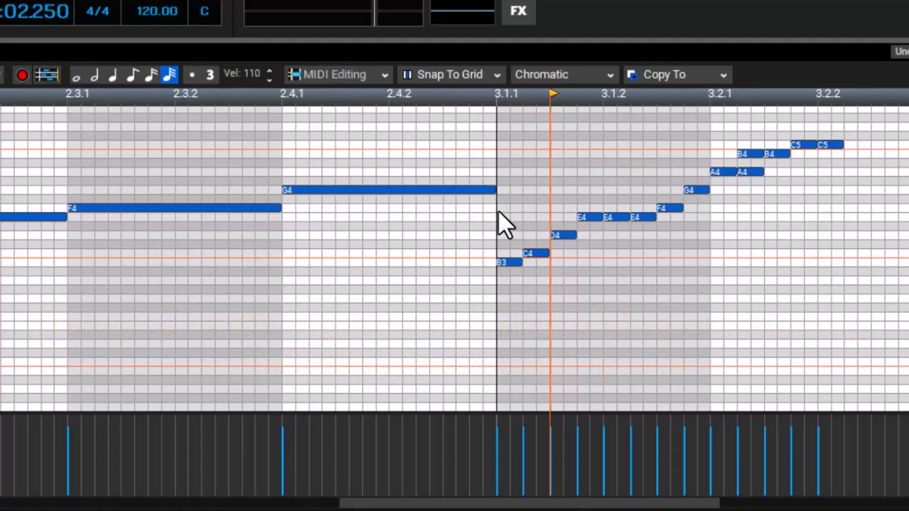
- Transpose only the short B3, C4 and D4 notes at the start of bar 3 by -1 octave
left_click_drag(498, 212, 566, 284)
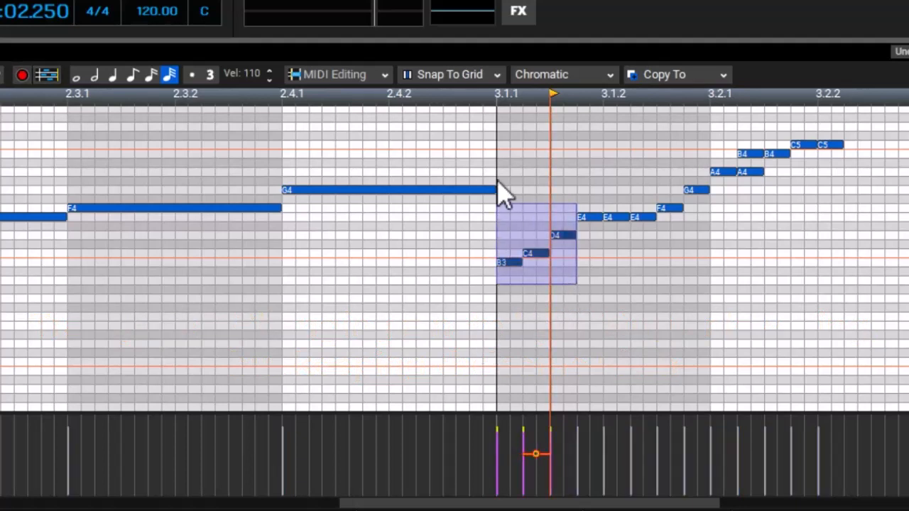
left_click(500, 95)
key("space")
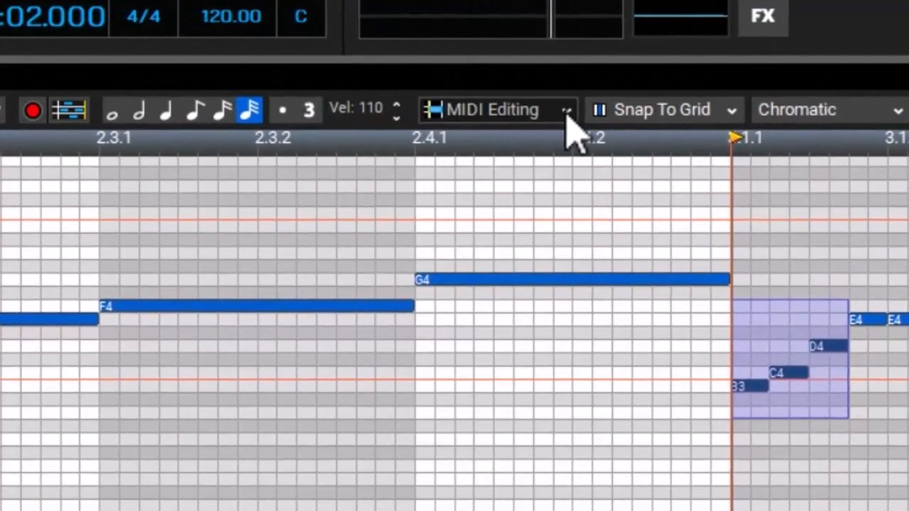
left_click(384, 74)
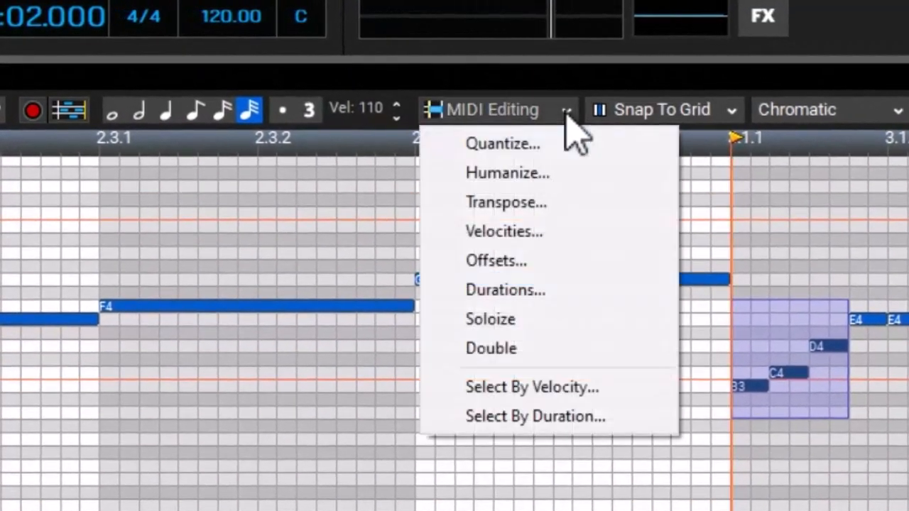
left_click(563, 205)
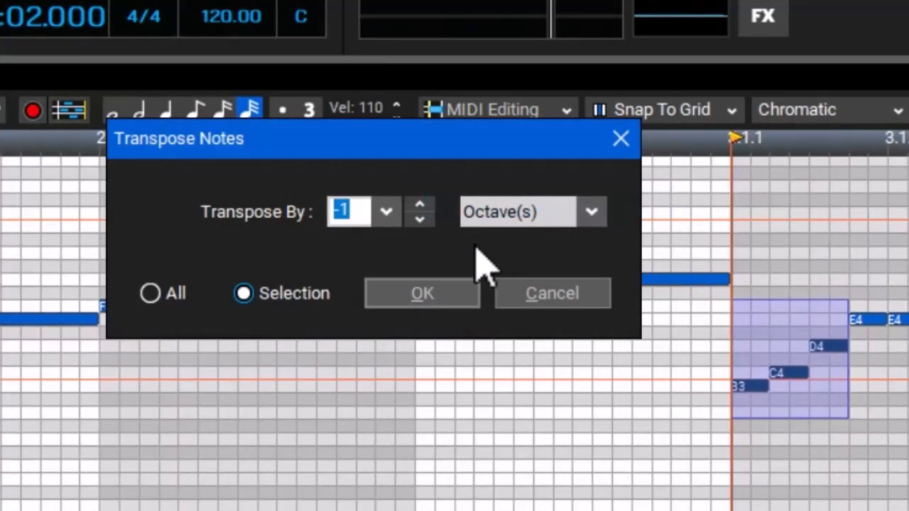
left_click(420, 205)
left_click(421, 219)
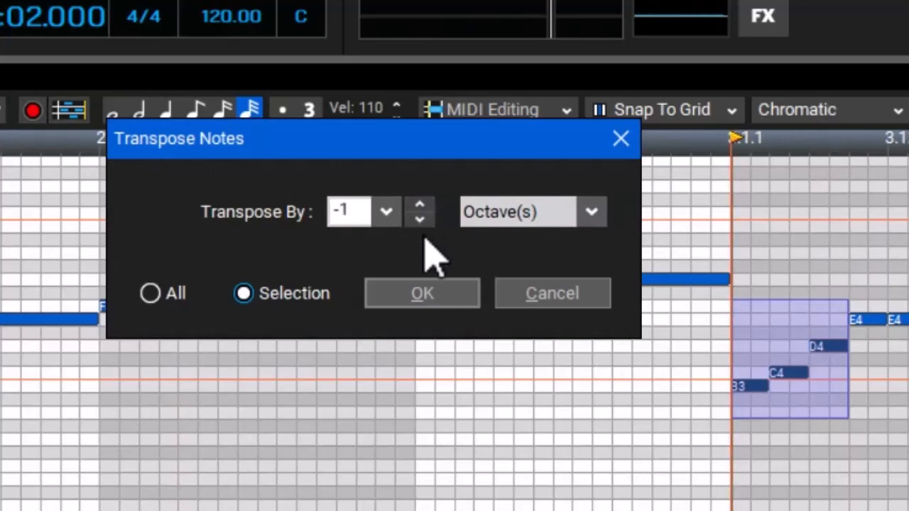
left_click(392, 317)
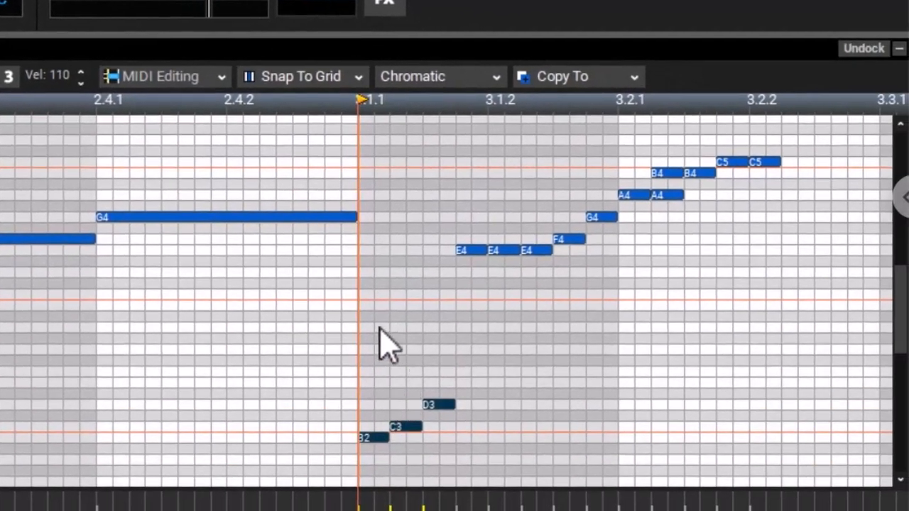
- Examine the transposed notes in the piano roll and play the clip back from the start of bar 3
scroll(420, 337, "down", 2)
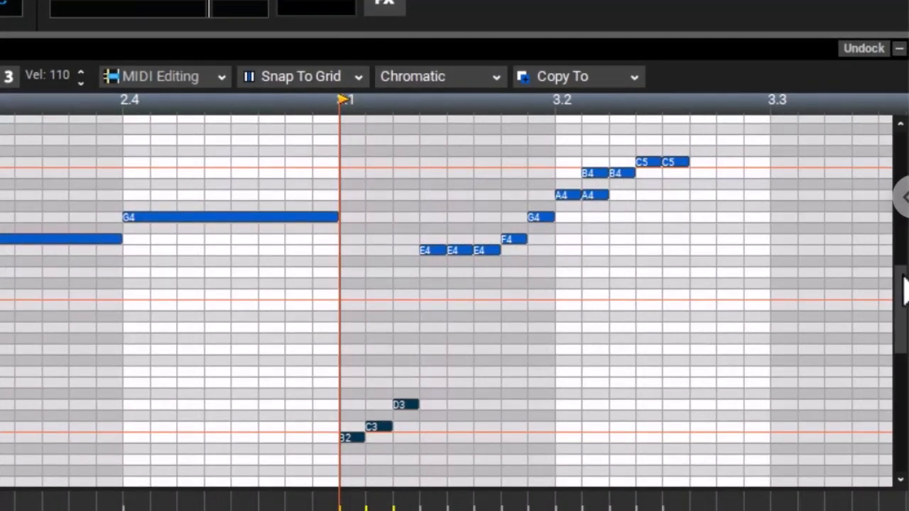
scroll(902, 315, "down", 4)
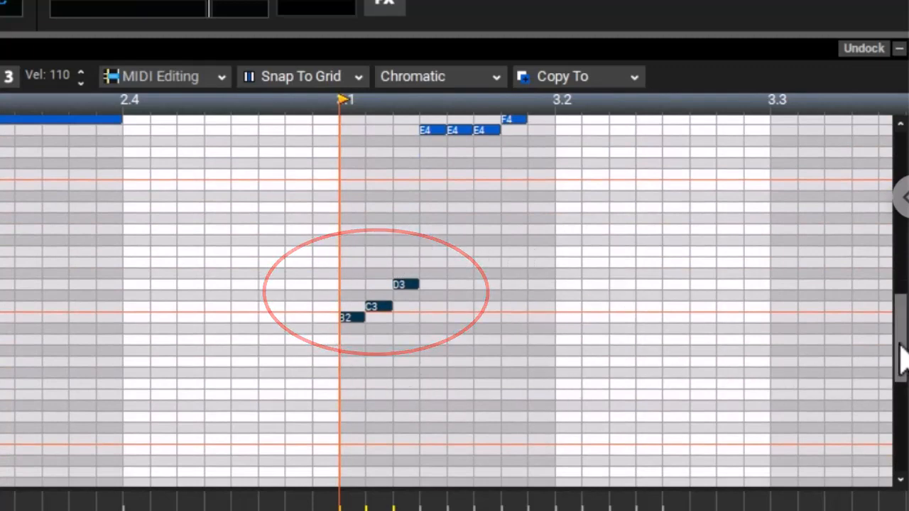
mouse_move(900, 338)
left_mouse_down()
mouse_move(900, 296)
mouse_move(900, 309)
left_mouse_up()
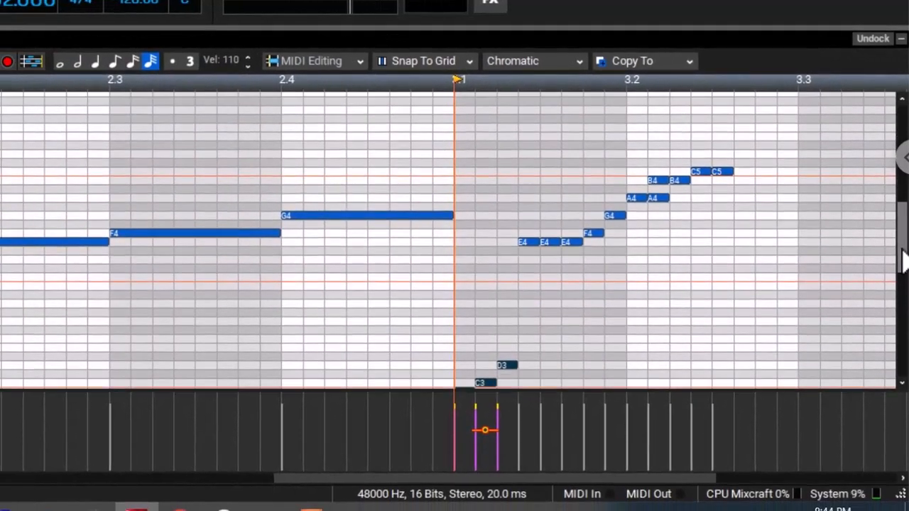
left_click_drag(904, 261, 903, 269)
key("space")
key("space")
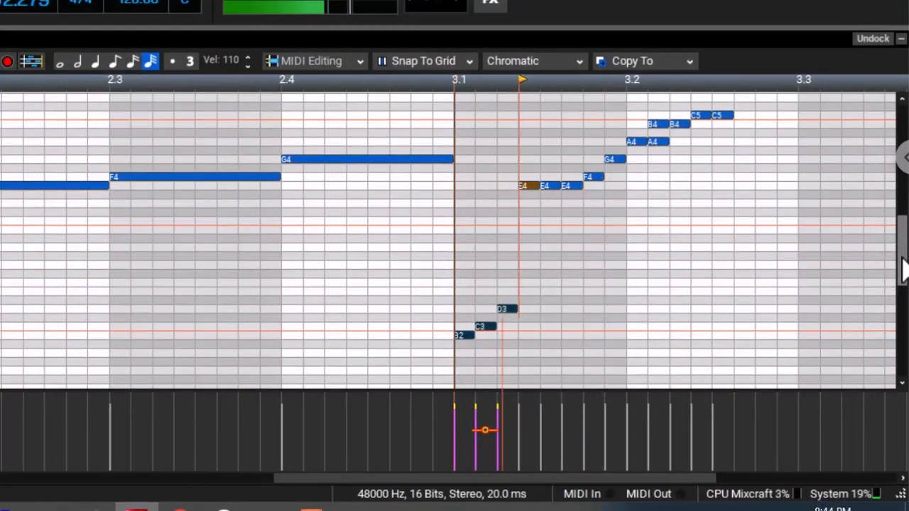
key("space")
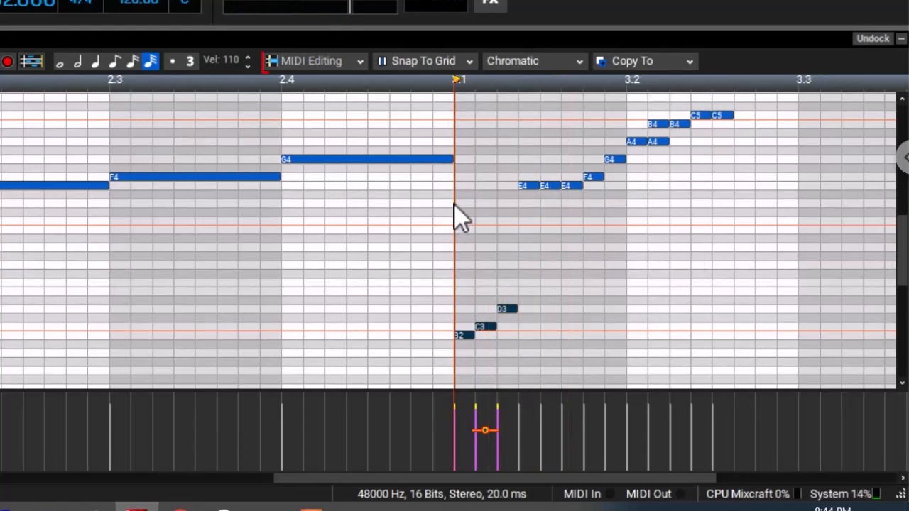
left_click(360, 63)
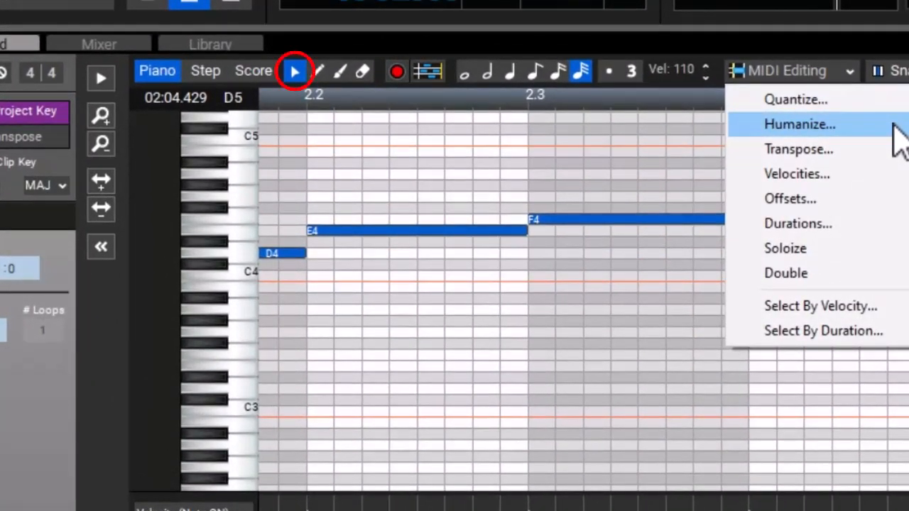
left_click(707, 48)
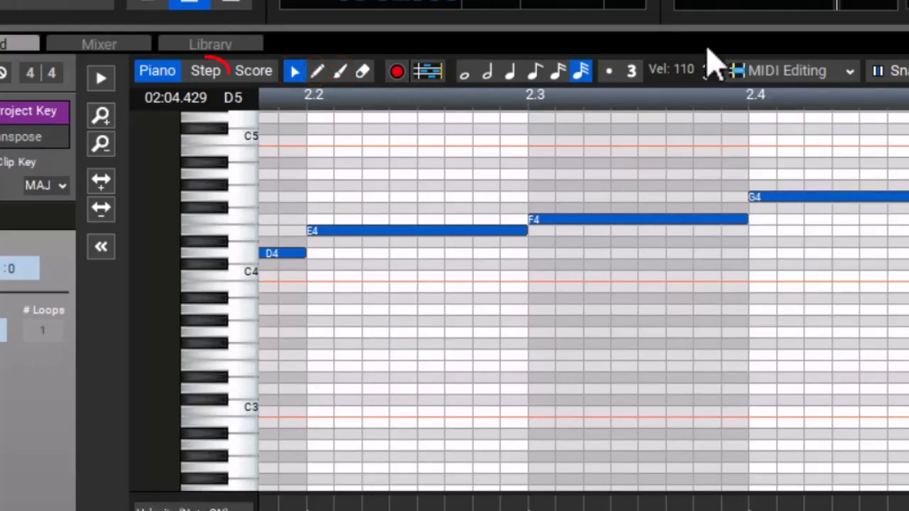
- Examine the Trumpet clip in the step and score views and return to the piano roll
left_click(207, 71)
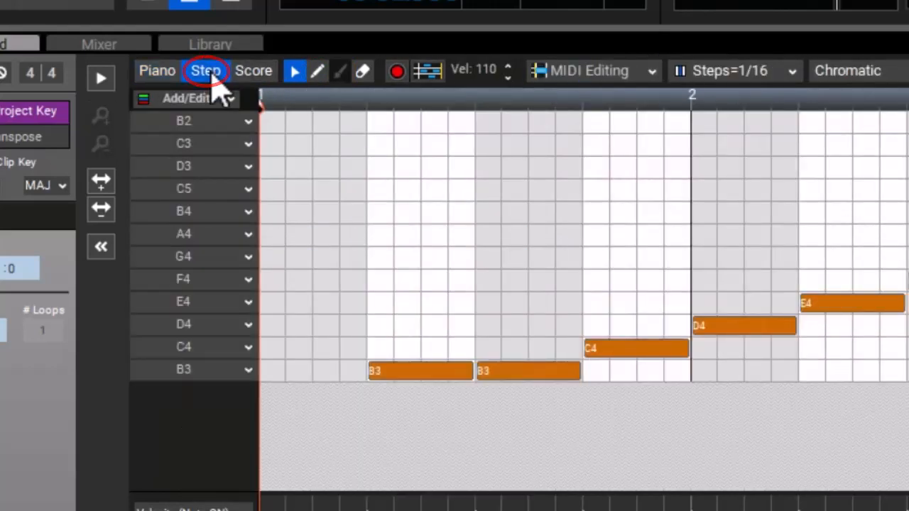
left_click(264, 77)
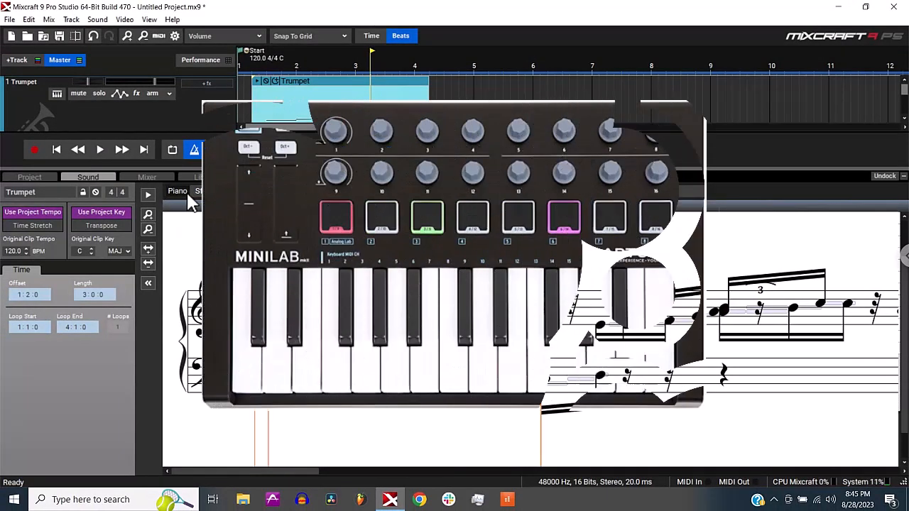
left_click(187, 196)
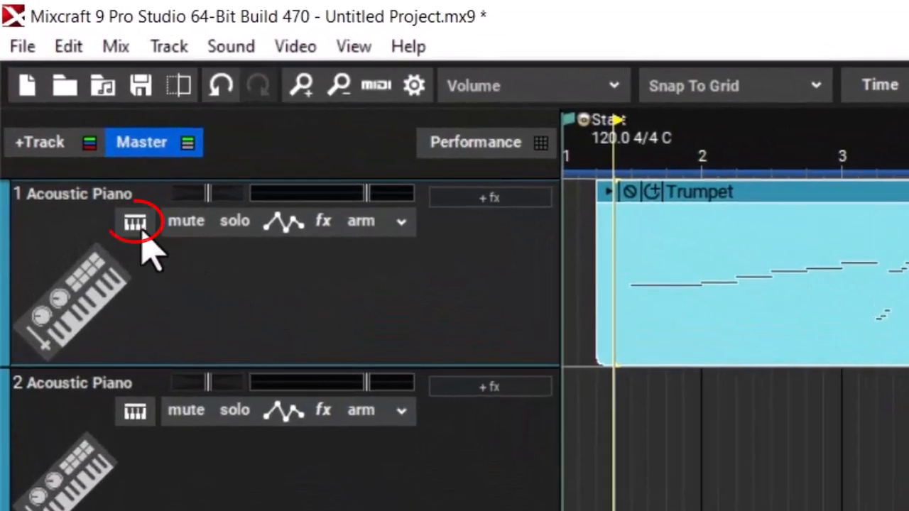
- Search the instrument presets for "analog" and set track 1's instrument to Analog Lab 4
left_click(58, 95)
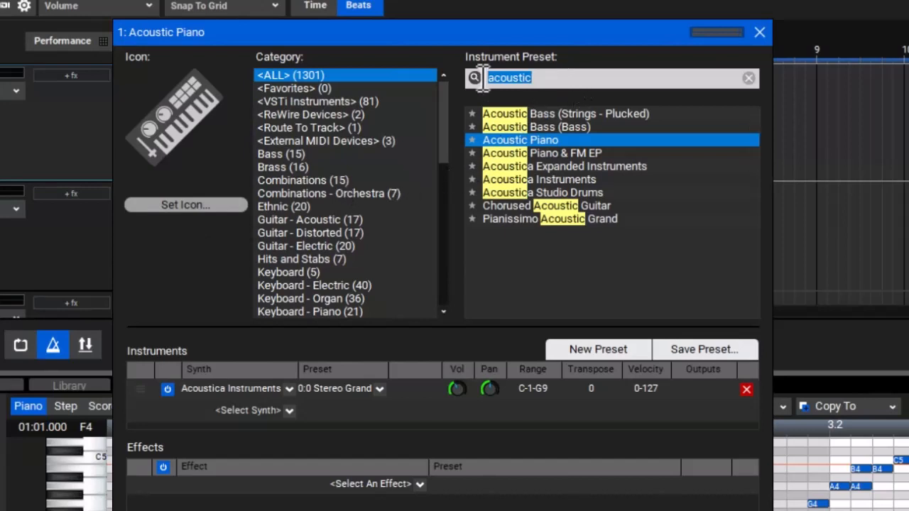
left_click(334, 78)
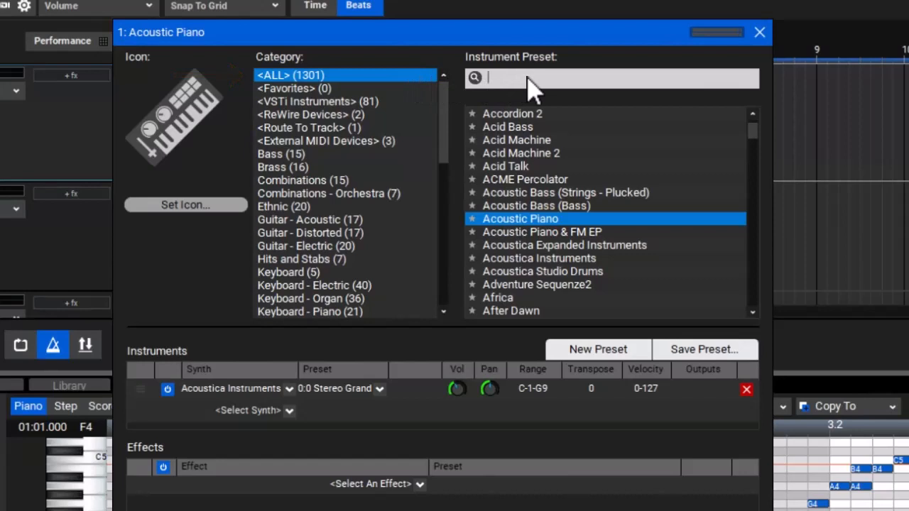
type("analog")
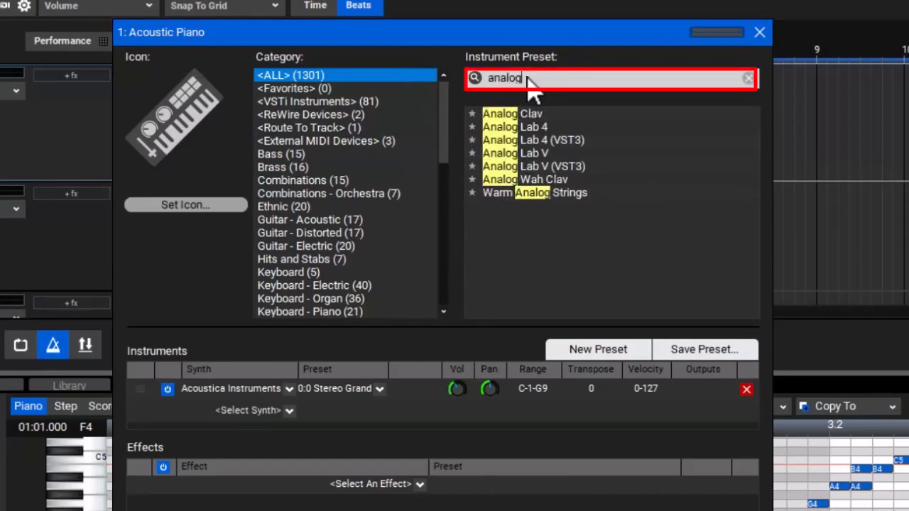
left_click(503, 128)
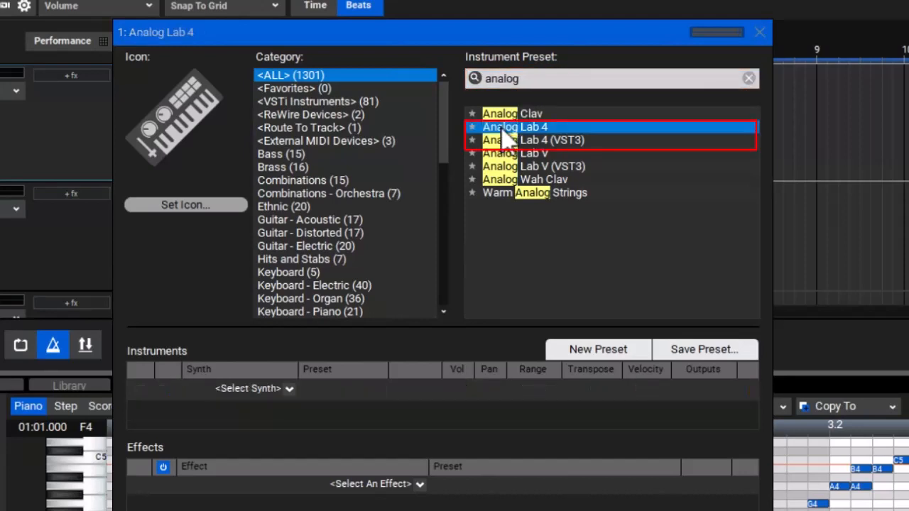
left_click(472, 128)
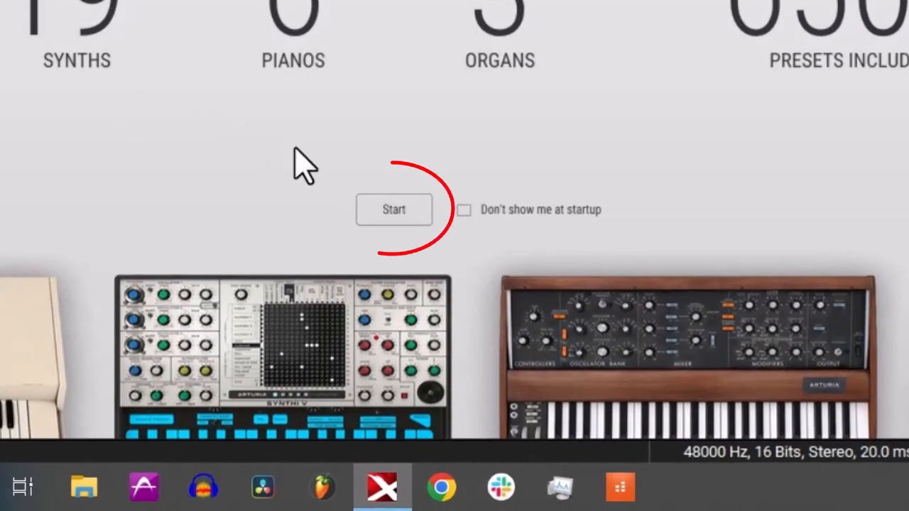
- Pass the Analog Lab start screen, filter its presets by Synths and load the Acid Binge preset
left_click(427, 212)
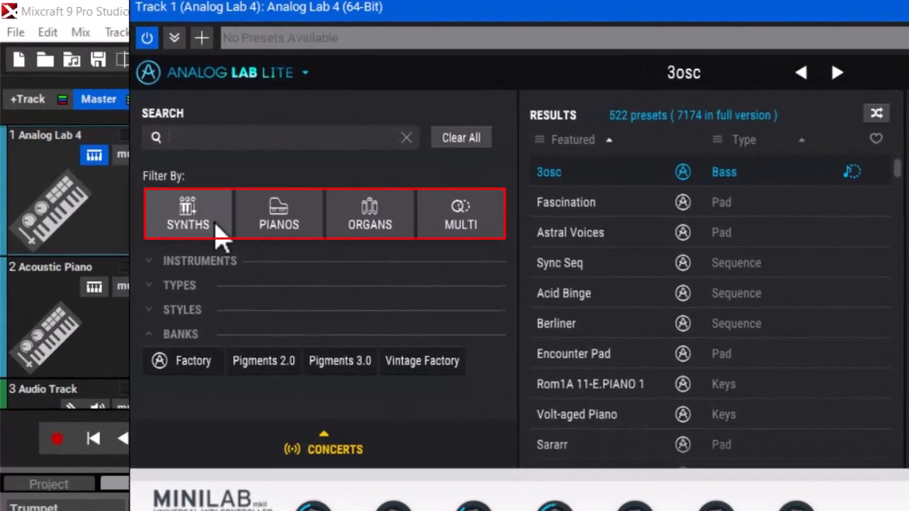
left_click(213, 213)
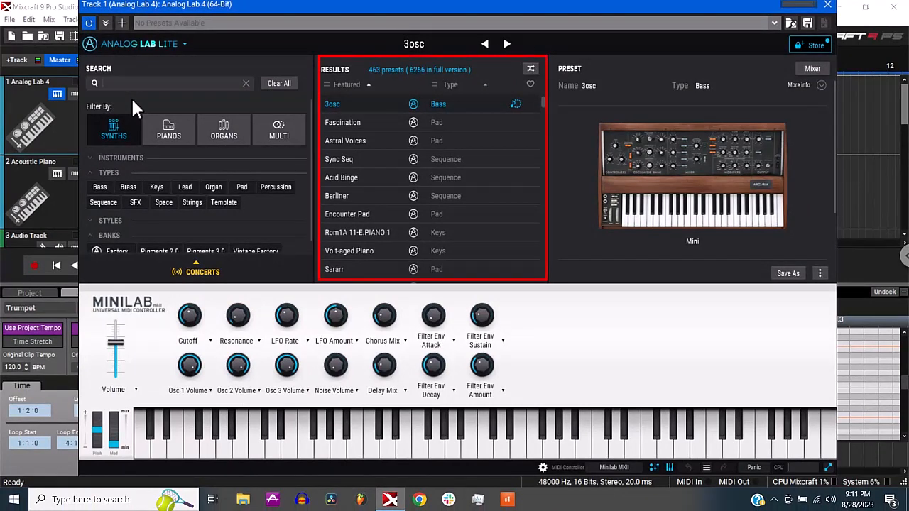
left_click(368, 177)
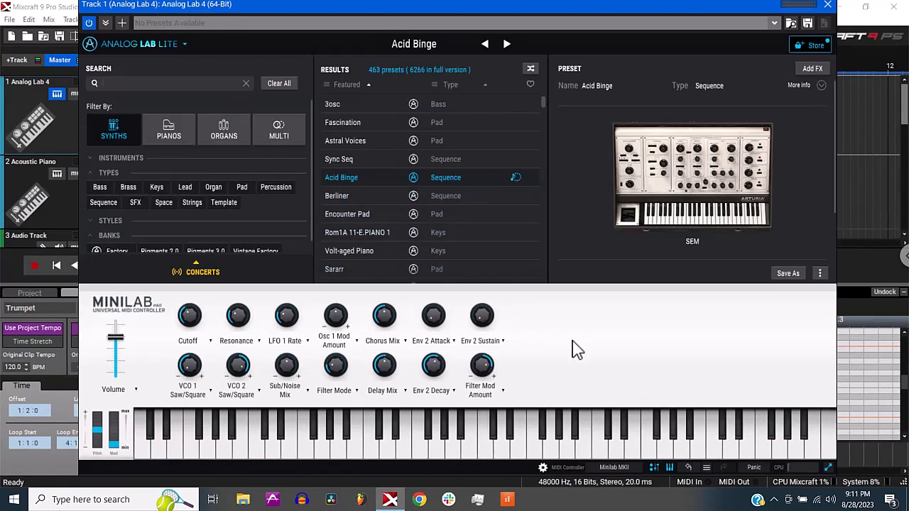
- Load the Junktions preset and adjust its Resonance and Reverb Mix knobs
scroll(452, 237, "down", 4)
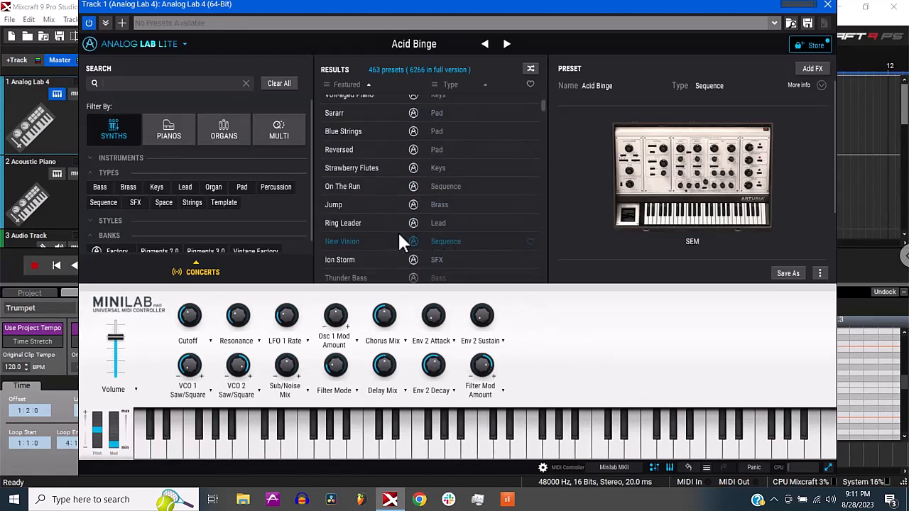
scroll(394, 242, "down", 2)
left_click(384, 240)
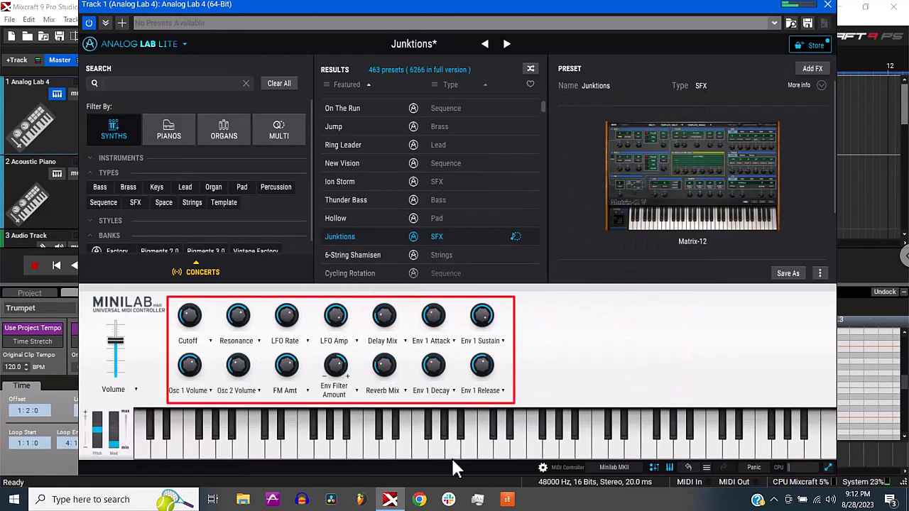
left_click_drag(239, 318, 233, 295)
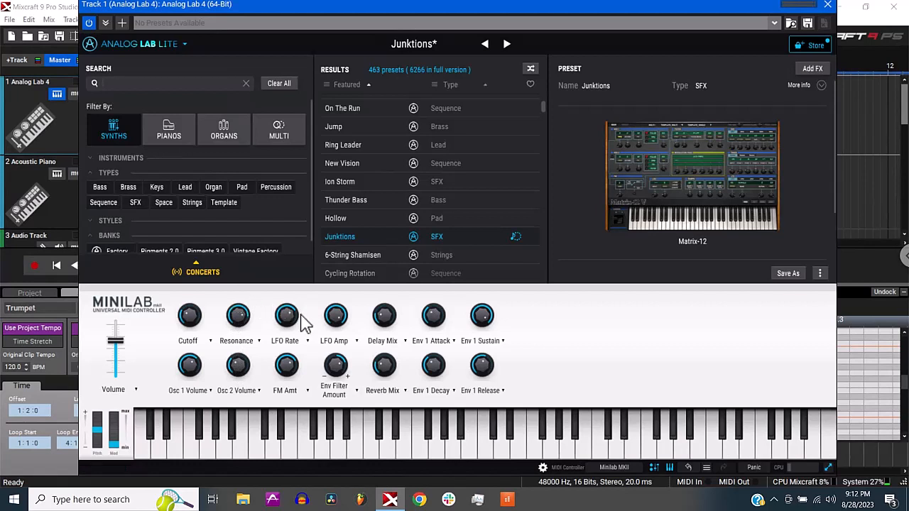
left_click_drag(393, 369, 388, 296)
- Filter the presets to the Bass type, show the Junktions effects mixer and close the plug-in and instrument windows
left_click(106, 184)
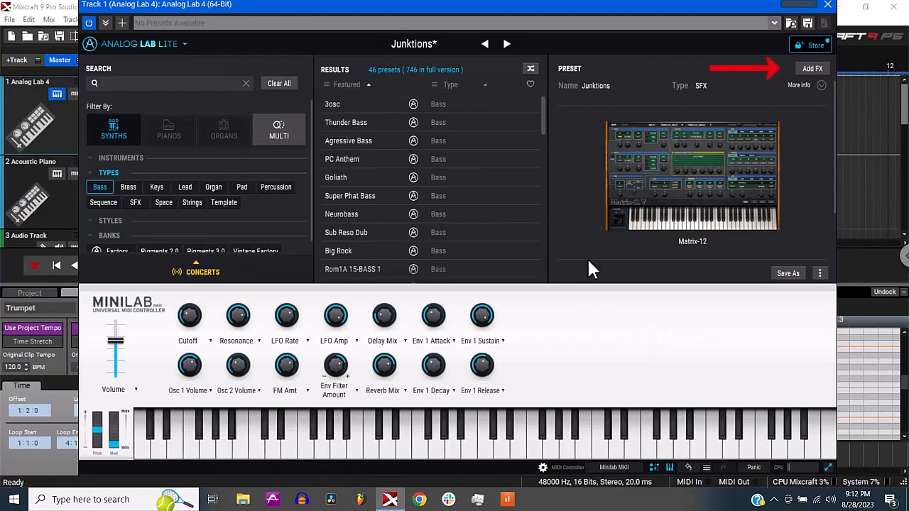
left_click(825, 69)
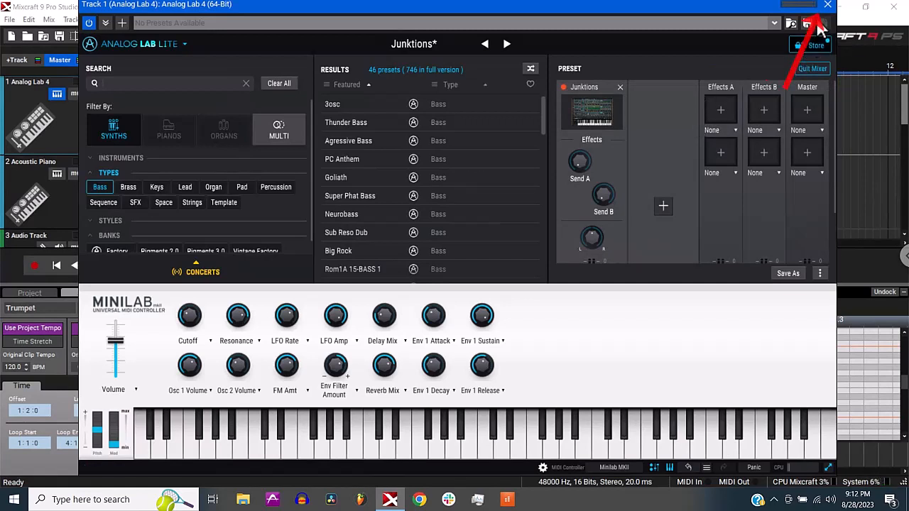
left_click(828, 6)
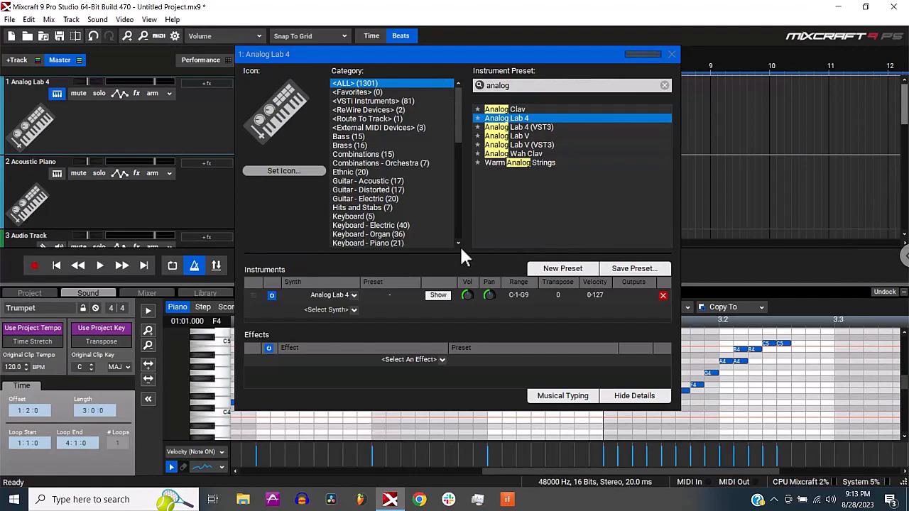
left_click(671, 54)
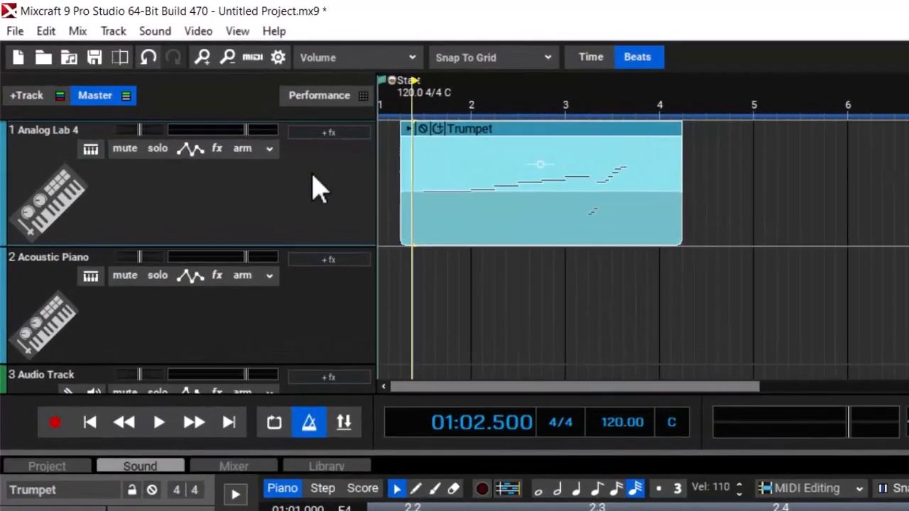
- Reopen the Analog Lab 4 interface from track 1's instrument settings and close both windows again
left_click(58, 93)
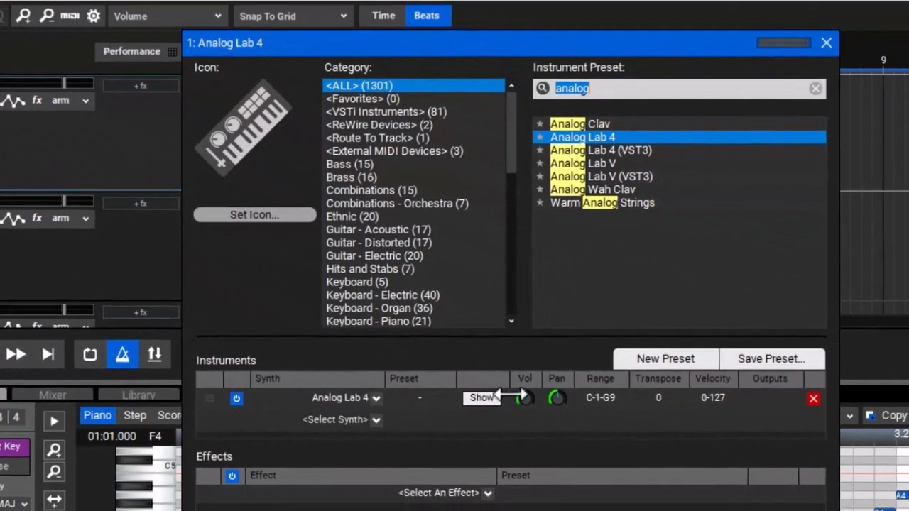
left_click(499, 399)
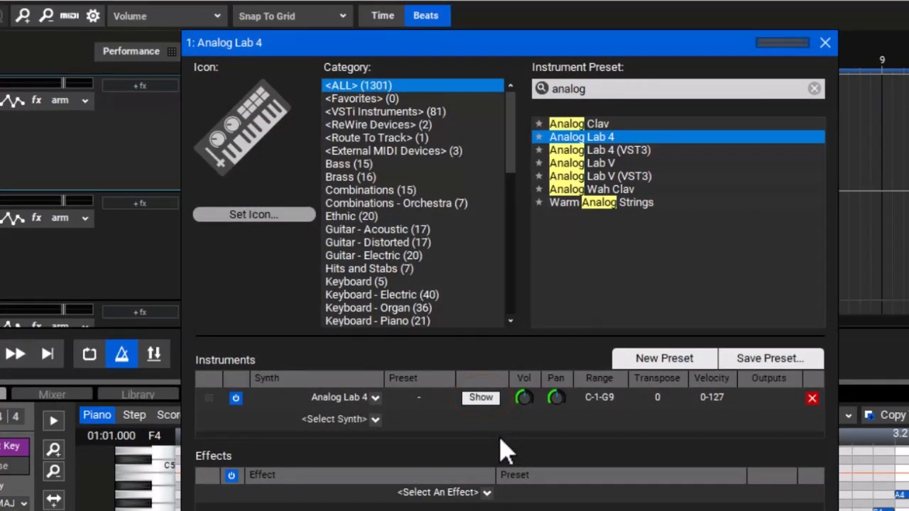
left_click(480, 398)
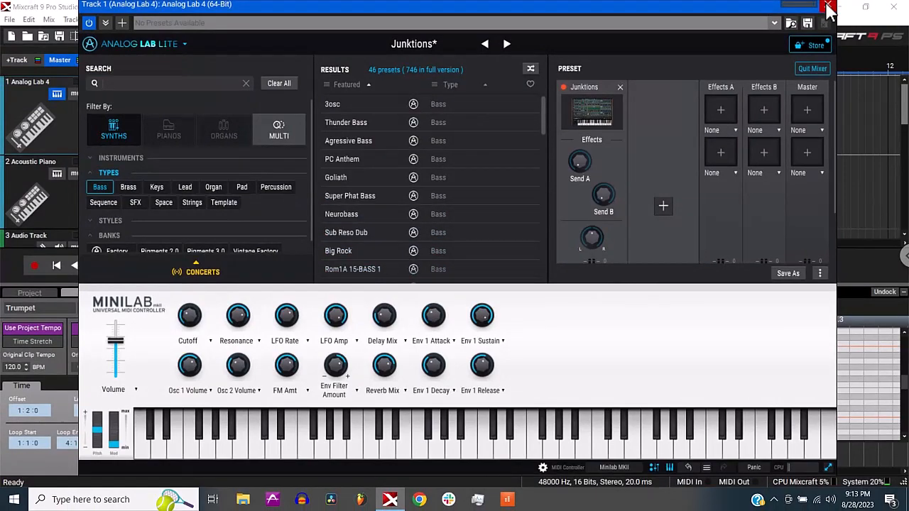
left_click(828, 7)
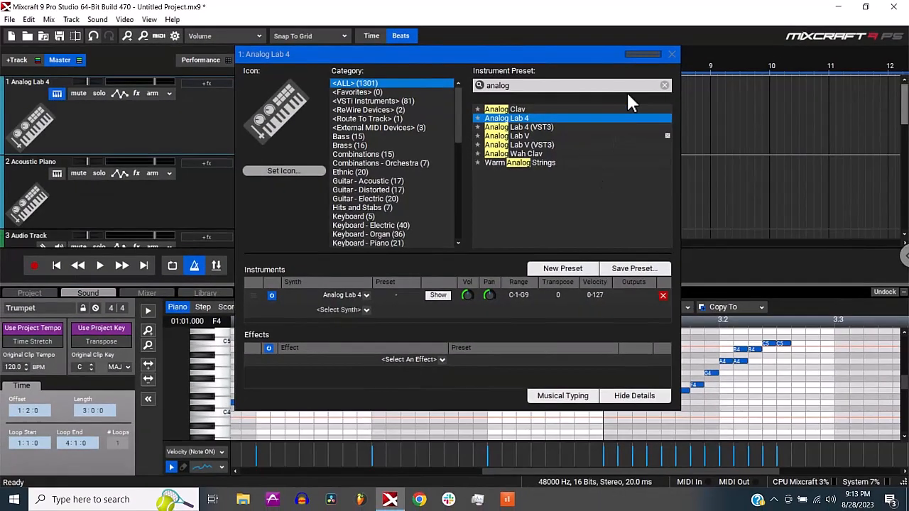
left_click(672, 54)
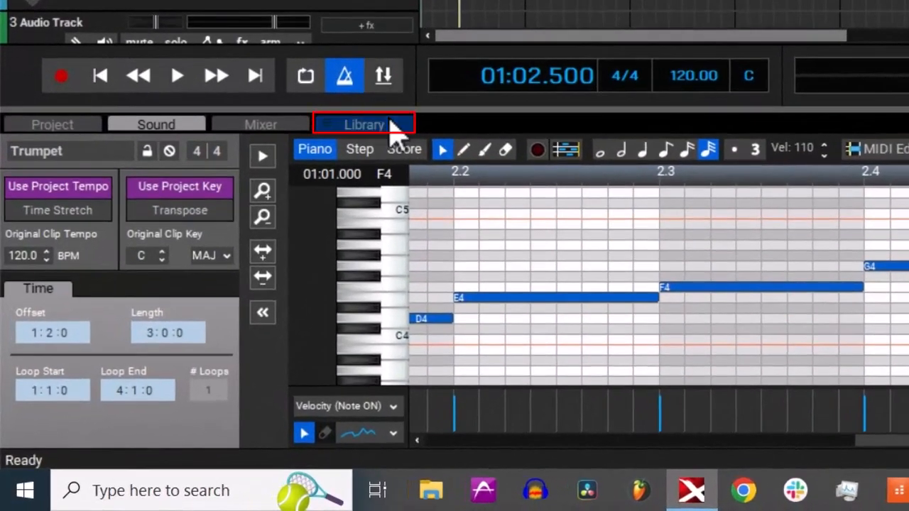
- Open the 120-128 BPM drum loops in the library and preview 123_BPM_HH_Groove_Loop_03
left_click(390, 128)
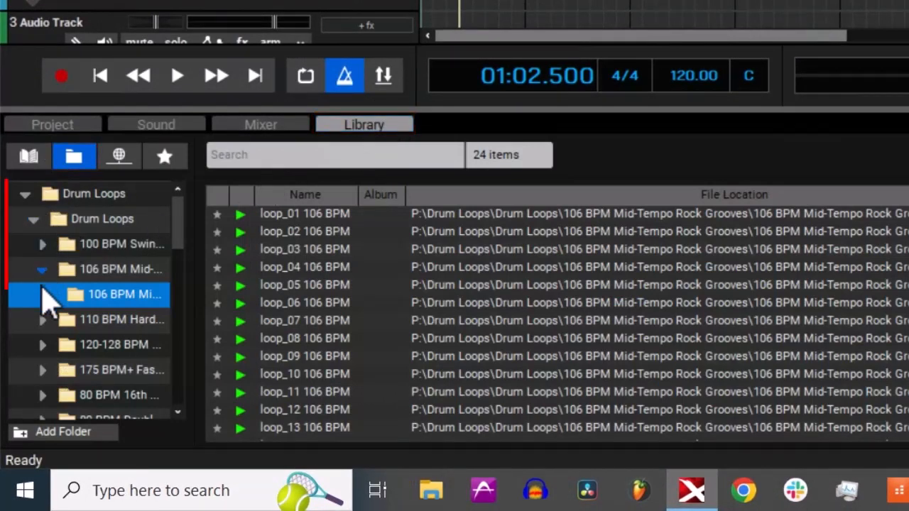
left_click(44, 345)
left_click(75, 370)
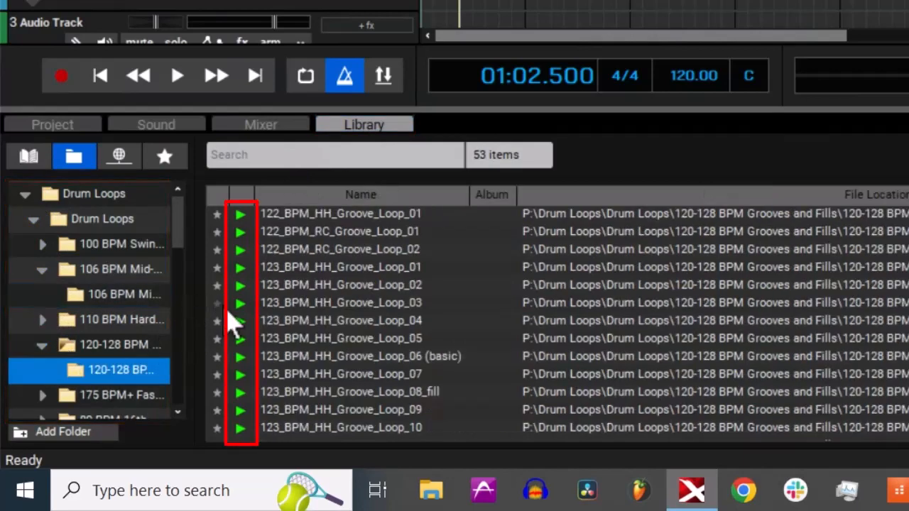
left_click(241, 303)
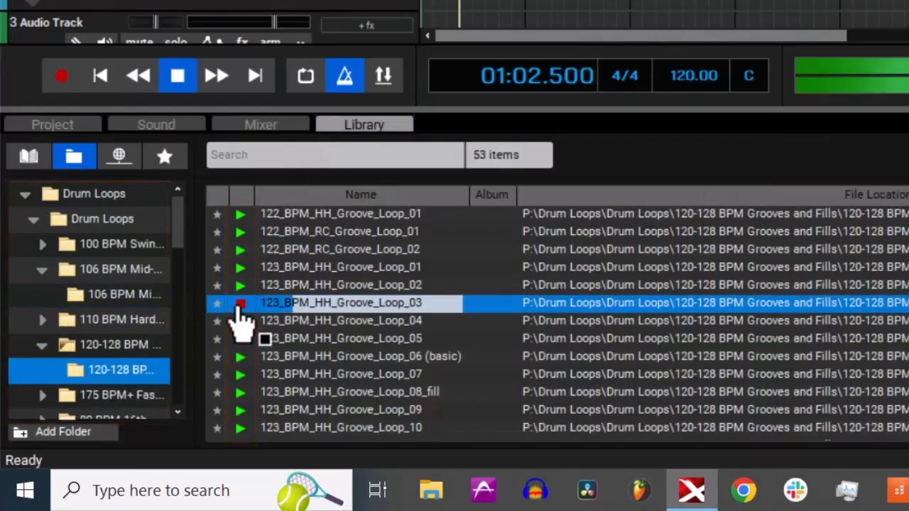
left_click(239, 305)
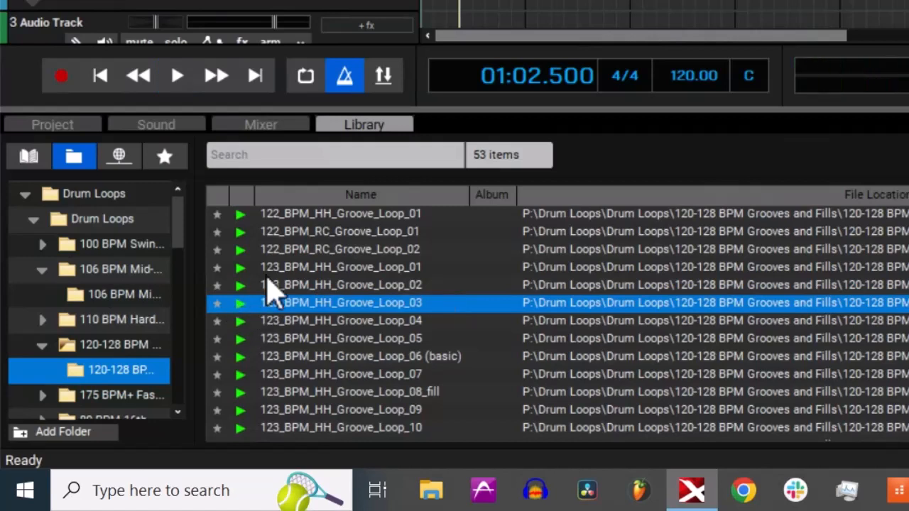
- Look through the 120-128 BPM loops and show the loops in the 100 BPM Swingy Stuff folder
scroll(309, 284, "down", 5)
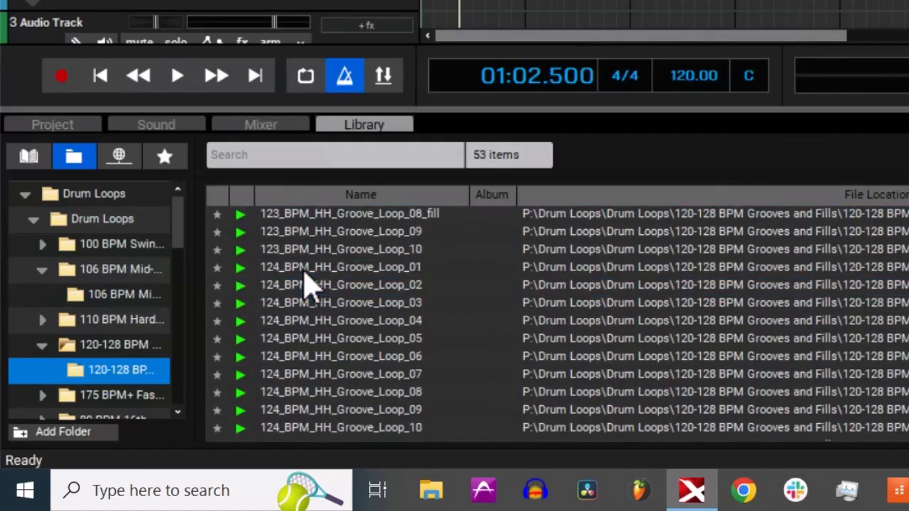
scroll(309, 284, "down", 4)
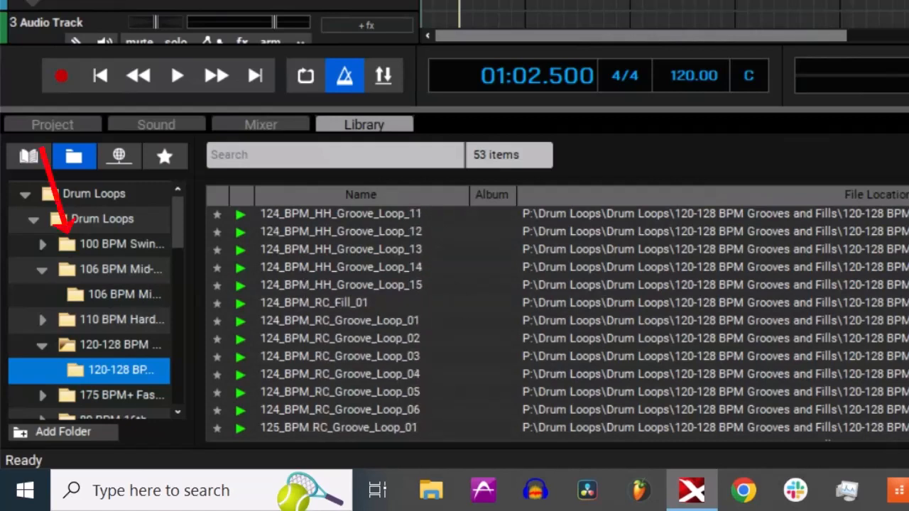
left_click(42, 244)
left_click(107, 269)
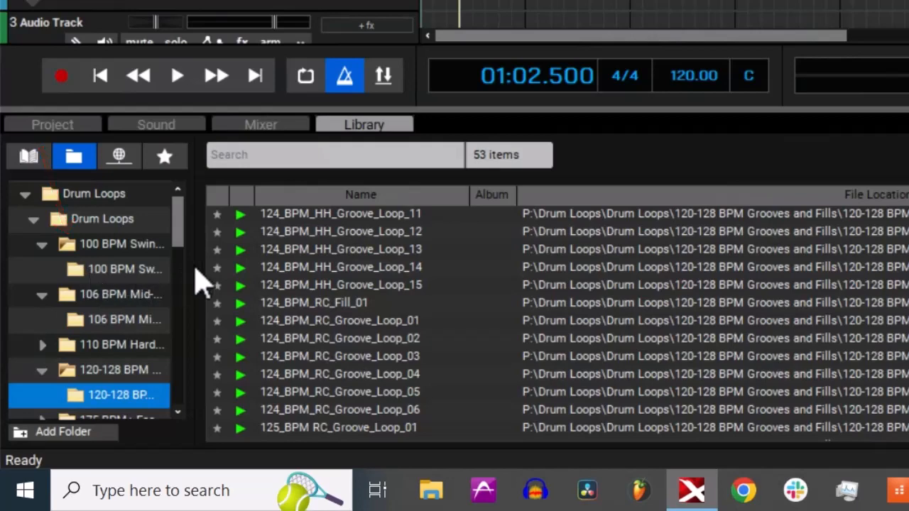
scroll(280, 323, "down", 7)
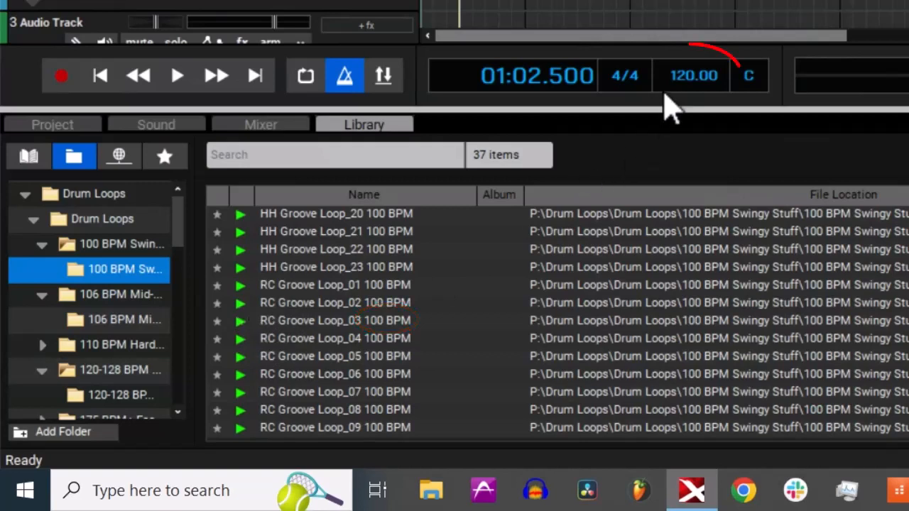
- Set the project tempo to 100 BPM to match the chosen drum loops
left_click(671, 79)
type("100")
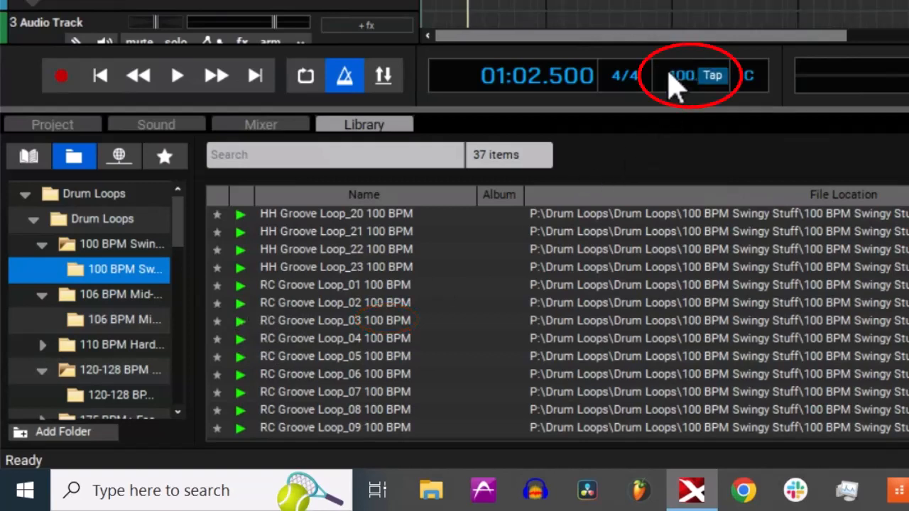
key("Return")
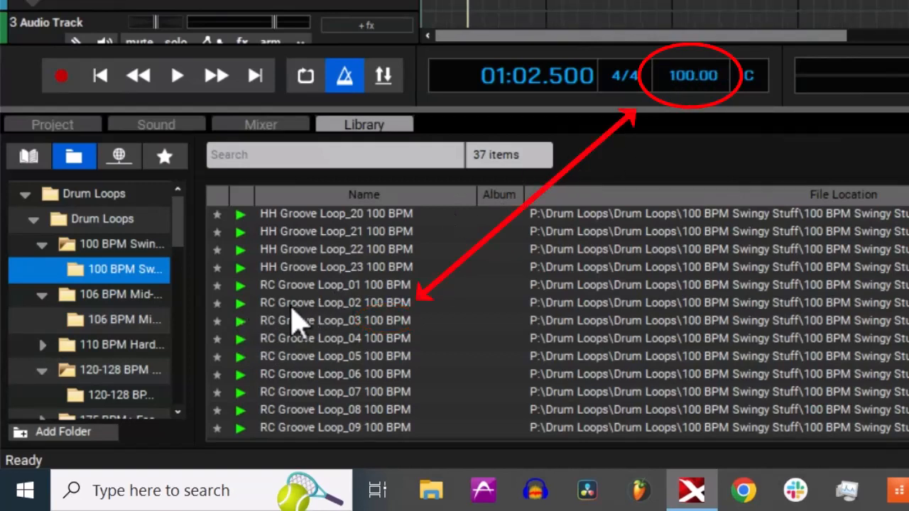
- Preview RC Groove Loop_01 100 BPM and place it on audio track 3 at measure 2, keeping the project key of C
left_click(240, 285)
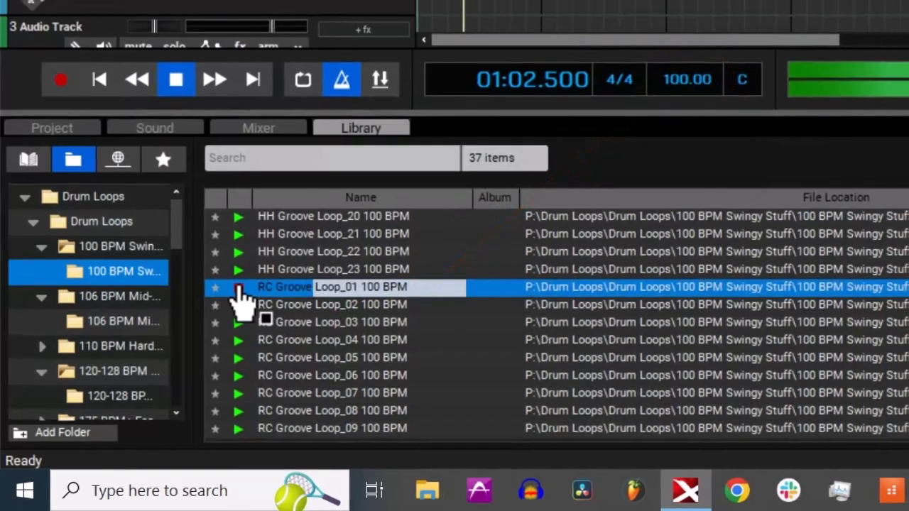
left_click(240, 285)
left_click_drag(318, 286, 460, 72)
left_click_drag(259, 267, 310, 210)
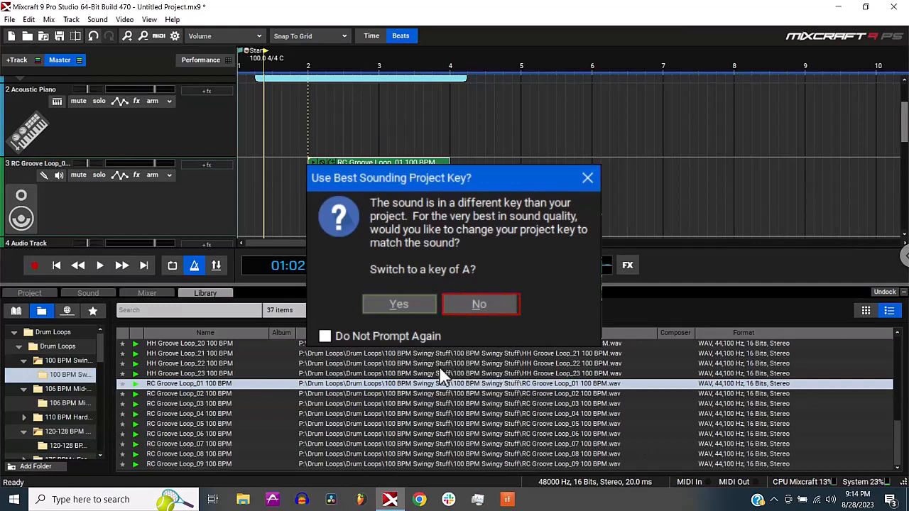
key("Return")
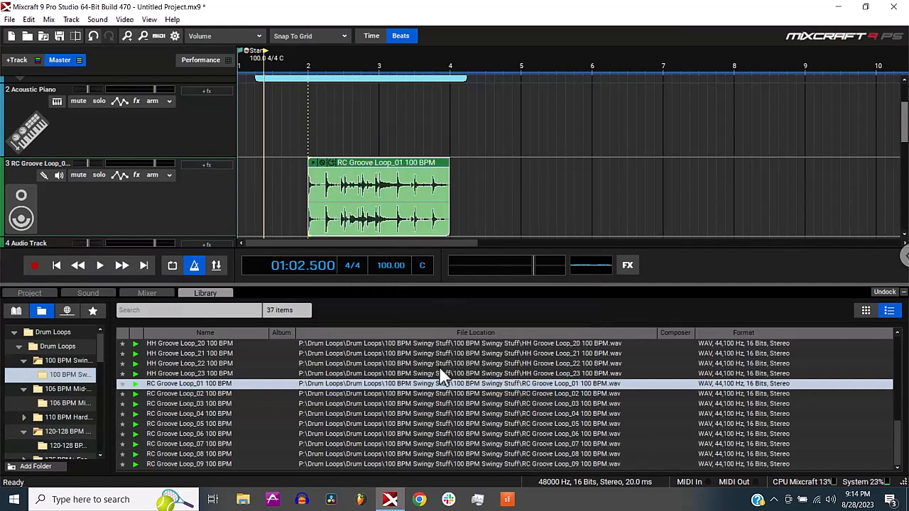
- Inspect the drum loop's start at measure 2 up close and set the playhead just before it at 01:04.500
left_click(308, 71)
scroll(330, 82, "up", 10)
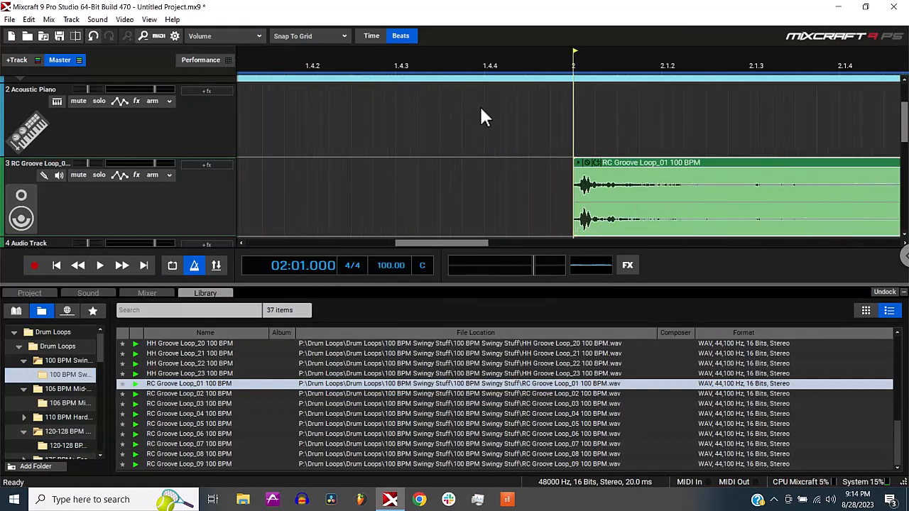
left_click(553, 115)
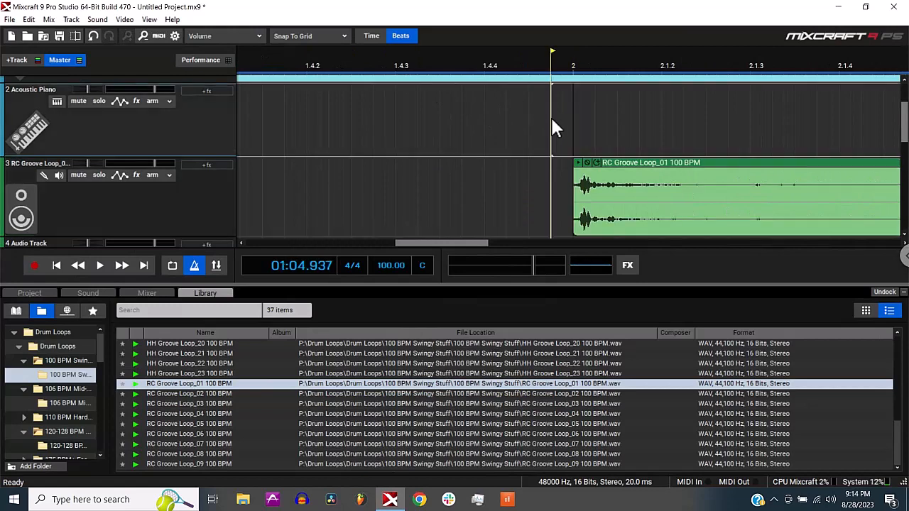
scroll(550, 116, "down", 6)
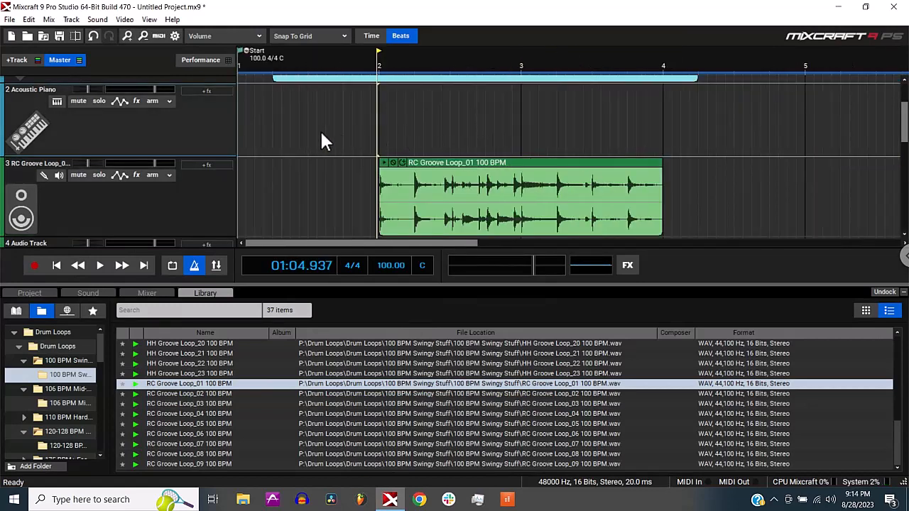
left_click(360, 62)
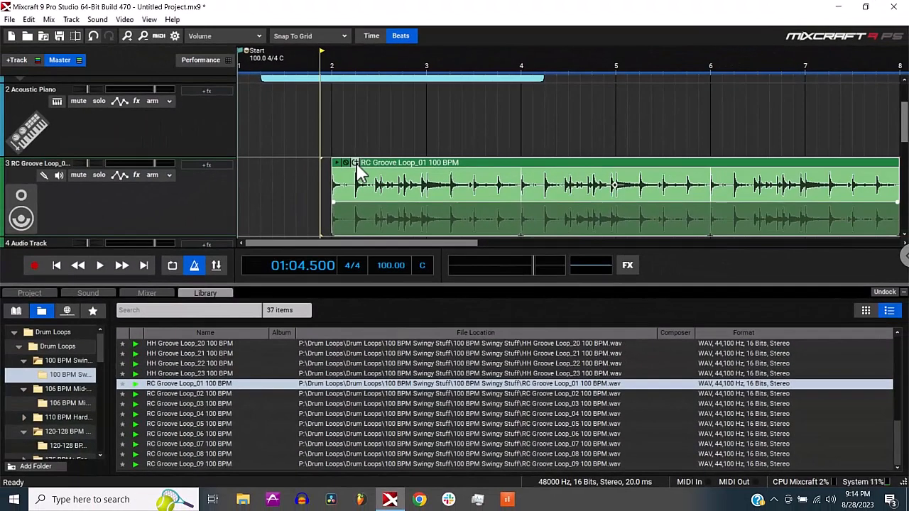
- Repeat the RC Groove Loop_01 clip on track 3 out to at least measure 10 and play the project
scroll(381, 173, "down", 1)
left_click(331, 163)
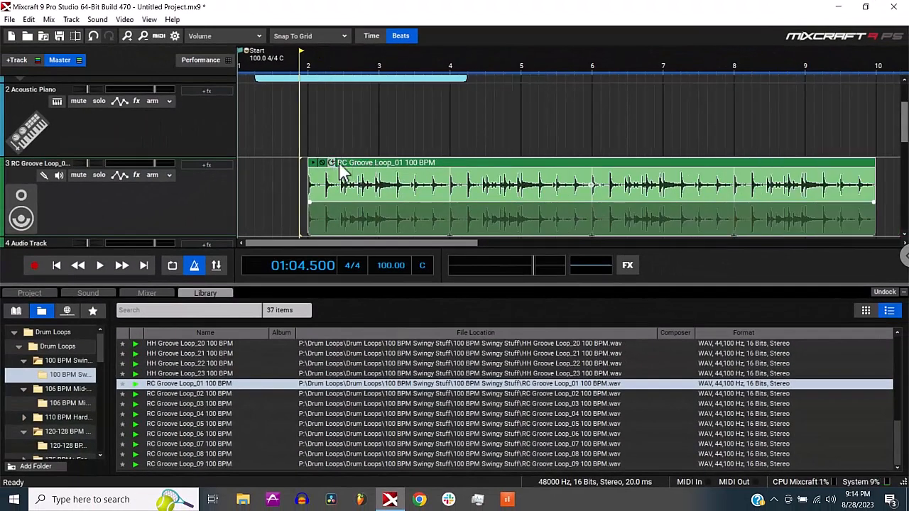
scroll(385, 168, "down", 1)
scroll(387, 178, "down", 1)
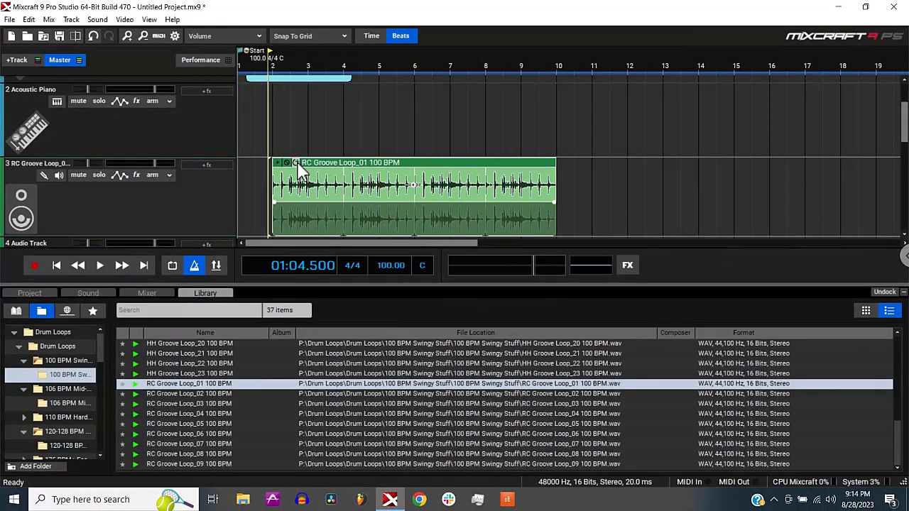
left_click(296, 164)
key("space")
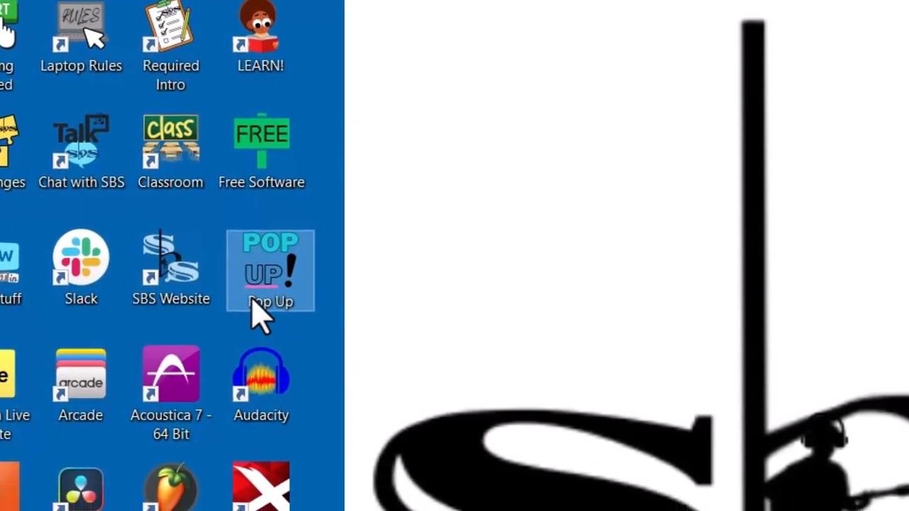
- Switch to the desktop and open the Challenges folder inside the Pop Up folder
double_click(252, 300)
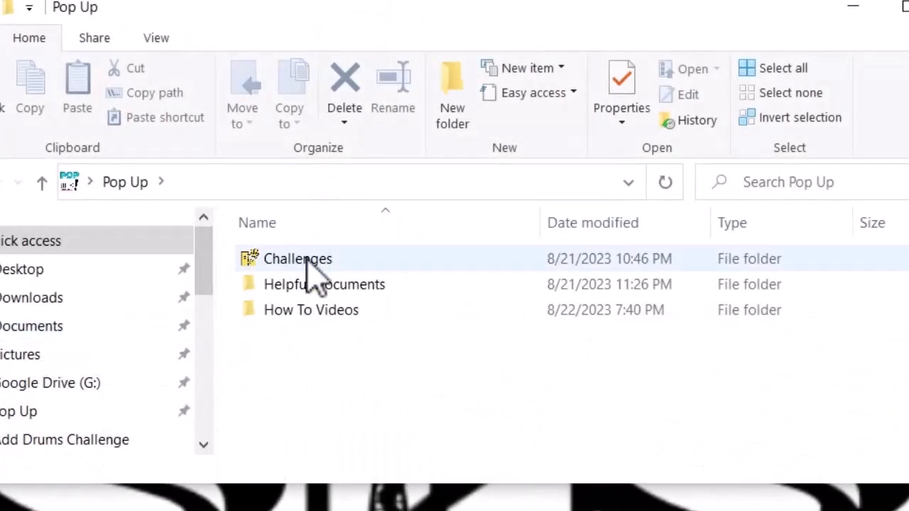
double_click(308, 262)
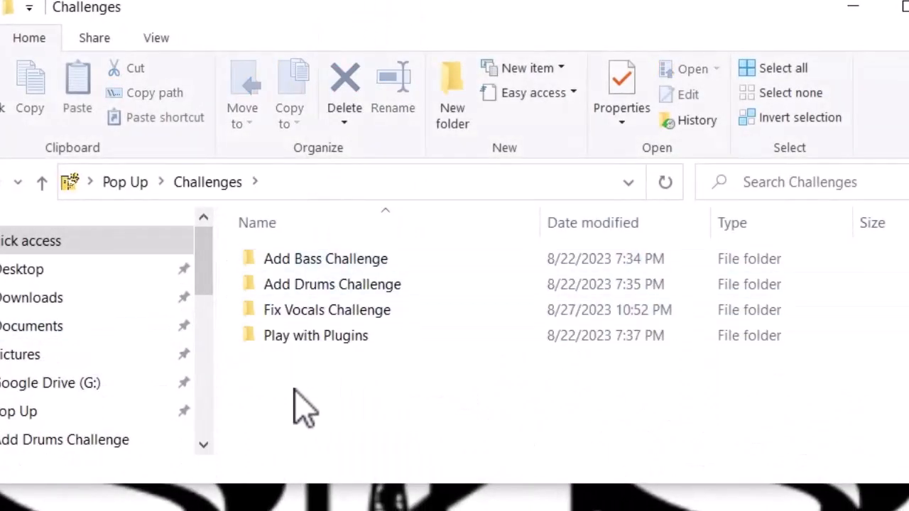